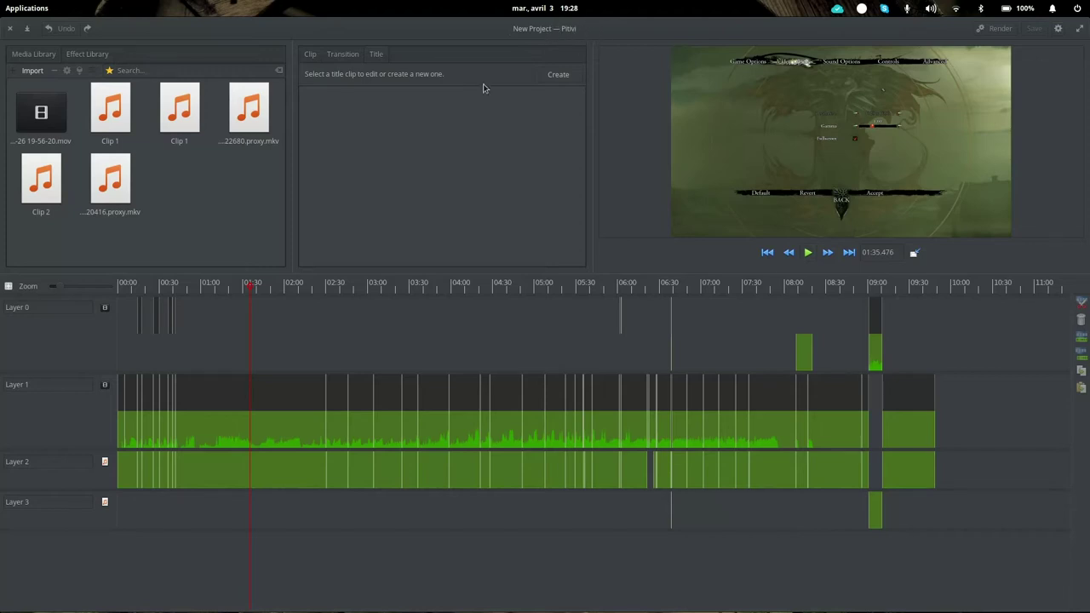
# Search the AppCenter for "pitiv", view the Pitivi app page, and close the store.
pyautogui.click(790, 594)
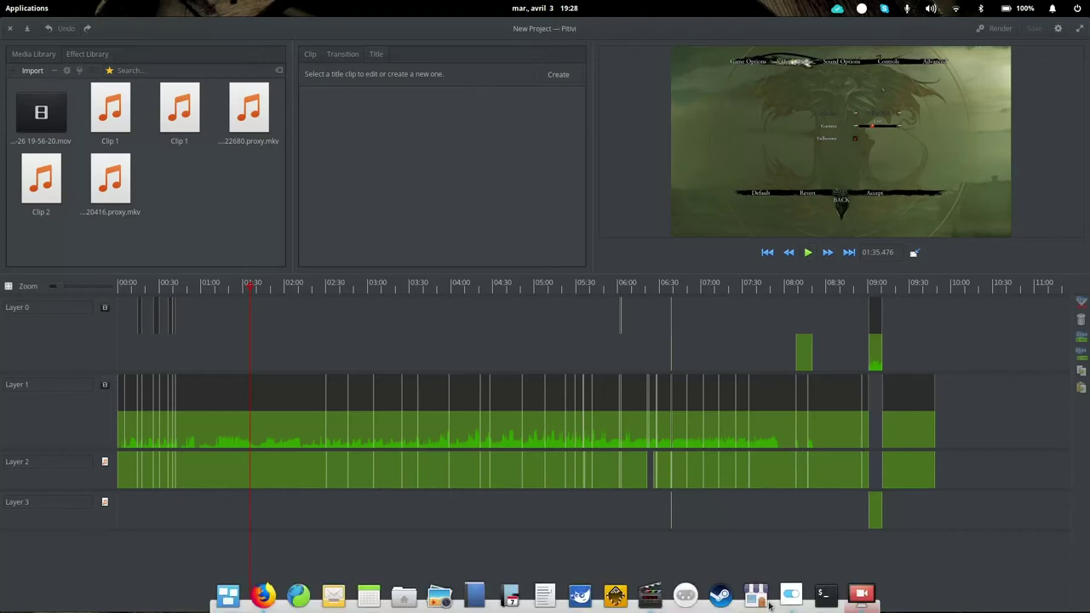
pyautogui.click(755, 594)
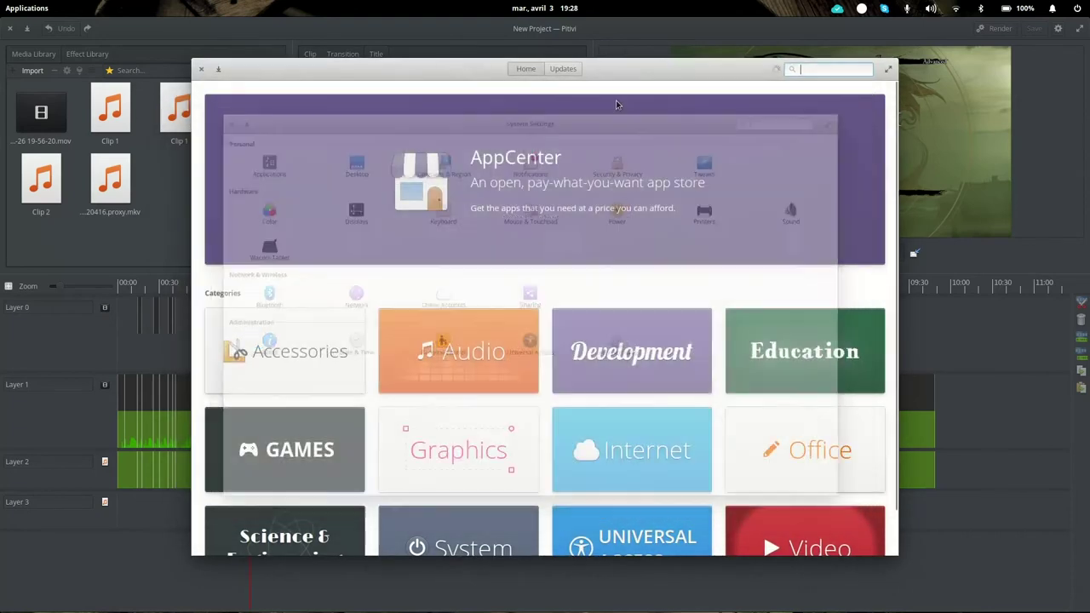
pyautogui.write('pitiv')
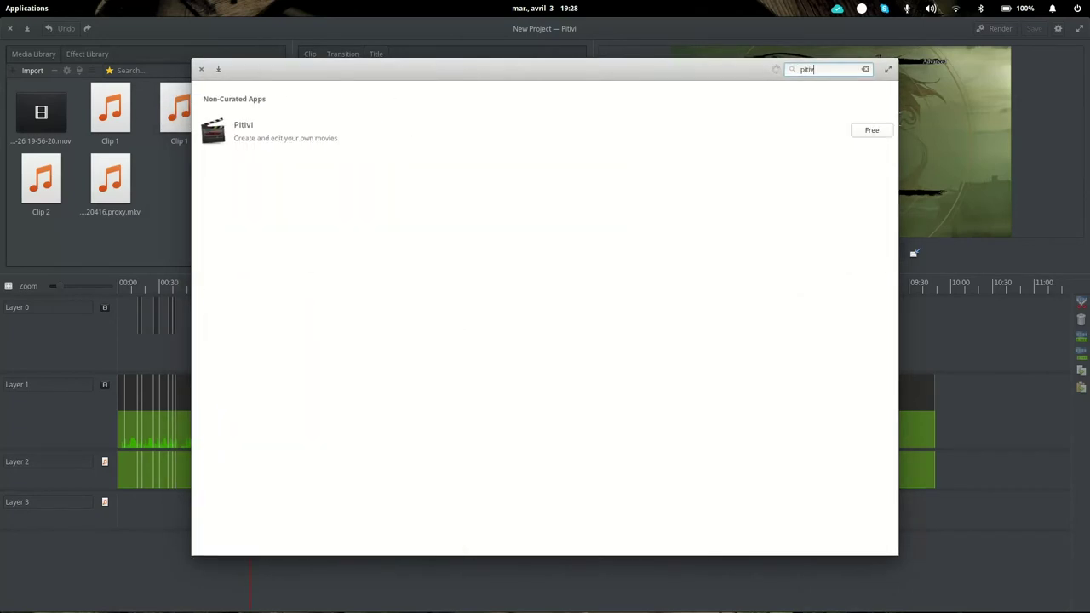
pyautogui.click(328, 130)
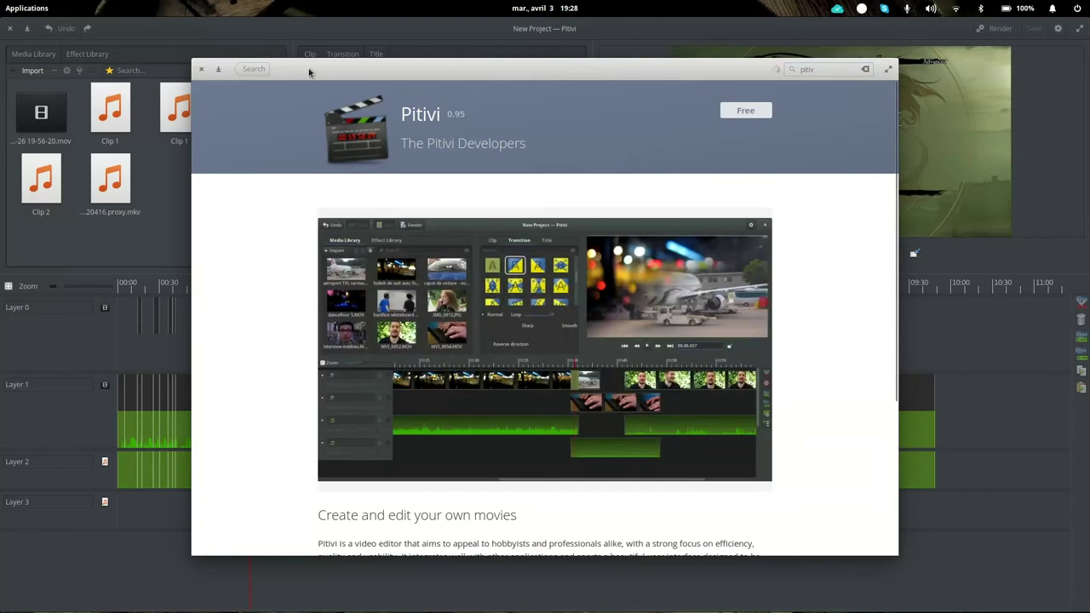
pyautogui.click(251, 69)
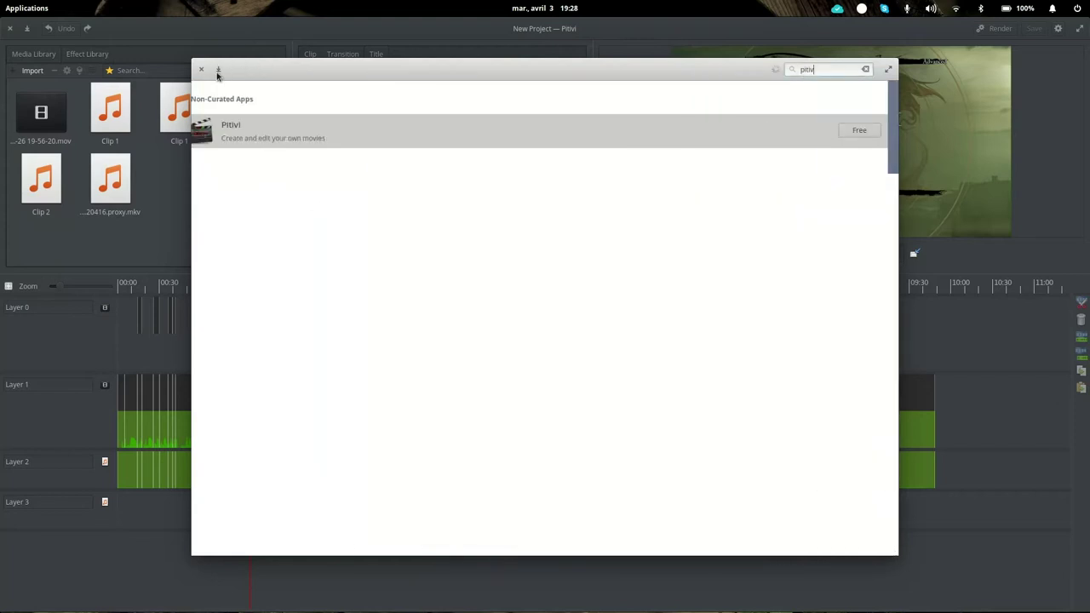
pyautogui.click(202, 71)
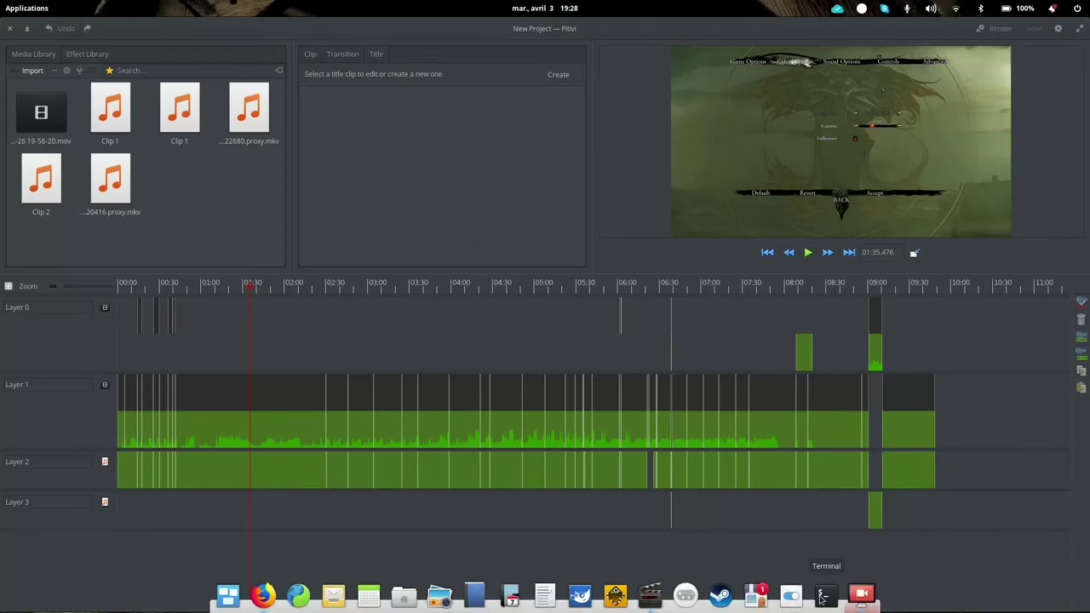
# Enter "sudo apt install flatpak" in a Terminal and list the matching package names without running the command.
pyautogui.click(822, 596)
pyautogui.write('sudo apt ')
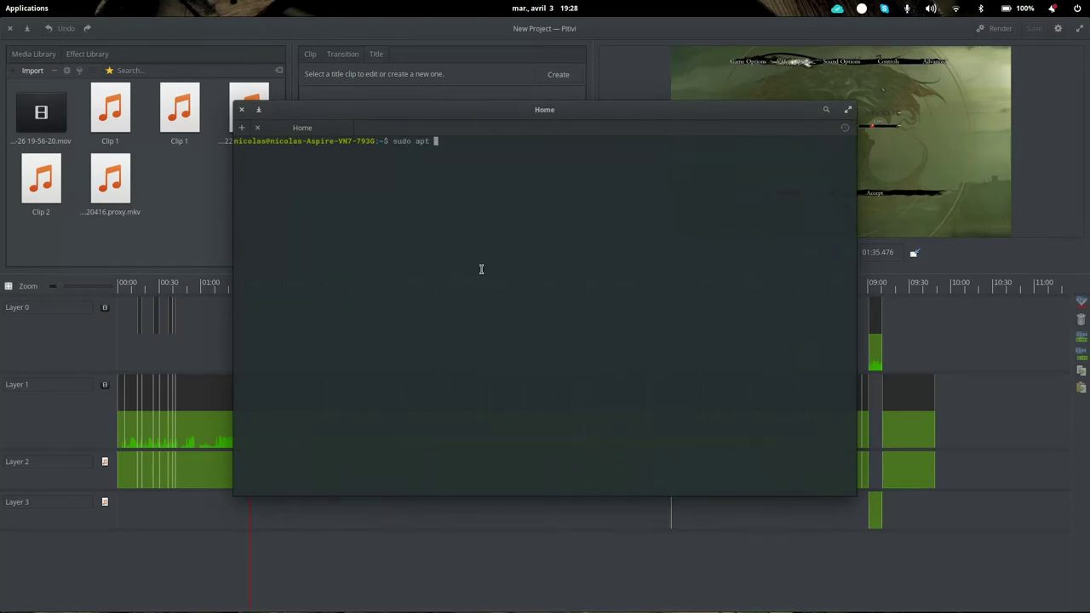
pyautogui.write('install flatpak')
pyautogui.press('Tab')
pyautogui.press('Tab')
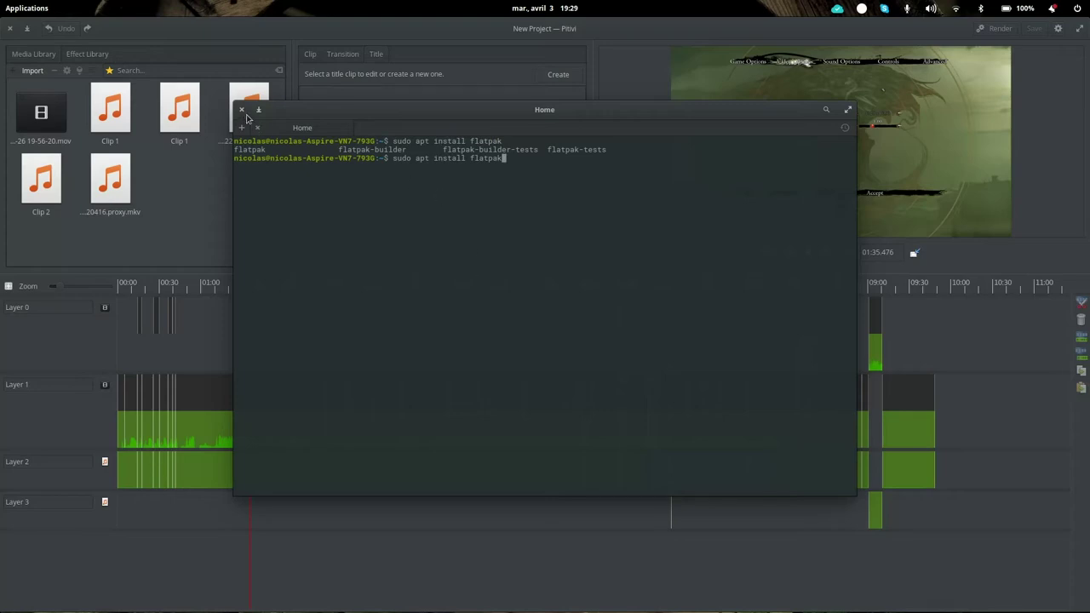
# Replace the pending apt command with "flatpak install" and close the Terminal without running it.
pyautogui.press('BackSpace')
pyautogui.press('BackSpace')
pyautogui.press('BackSpace')
pyautogui.press('BackSpace')
pyautogui.press('BackSpace')
pyautogui.press('BackSpace')
pyautogui.press('BackSpace')
pyautogui.press('BackSpace')
pyautogui.press('BackSpace')
pyautogui.press('BackSpace')
pyautogui.press('BackSpace')
pyautogui.press('BackSpace')
pyautogui.press('BackSpace')
pyautogui.press('BackSpace')
pyautogui.press('BackSpace')
pyautogui.press('BackSpace')
pyautogui.press('BackSpace')
pyautogui.press('BackSpace')
pyautogui.press('BackSpace')
pyautogui.press('BackSpace')
pyautogui.write('flatpak install')
pyautogui.click(241, 111)
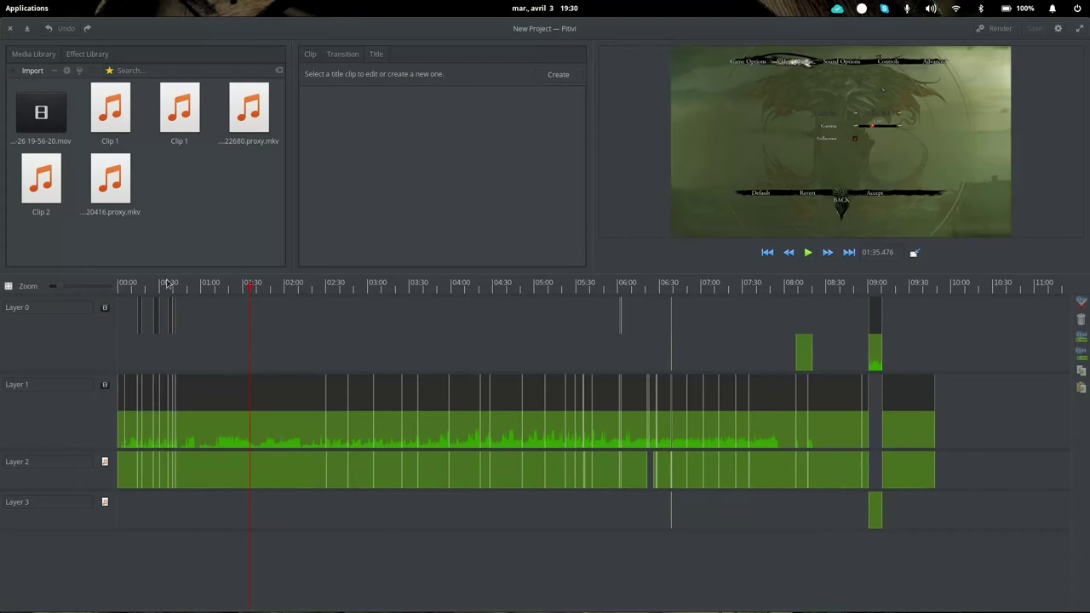
# Preview the project at several points along the timeline and play it briefly from about 03:21.
pyautogui.click(361, 289)
pyautogui.click(448, 286)
pyautogui.click(577, 287)
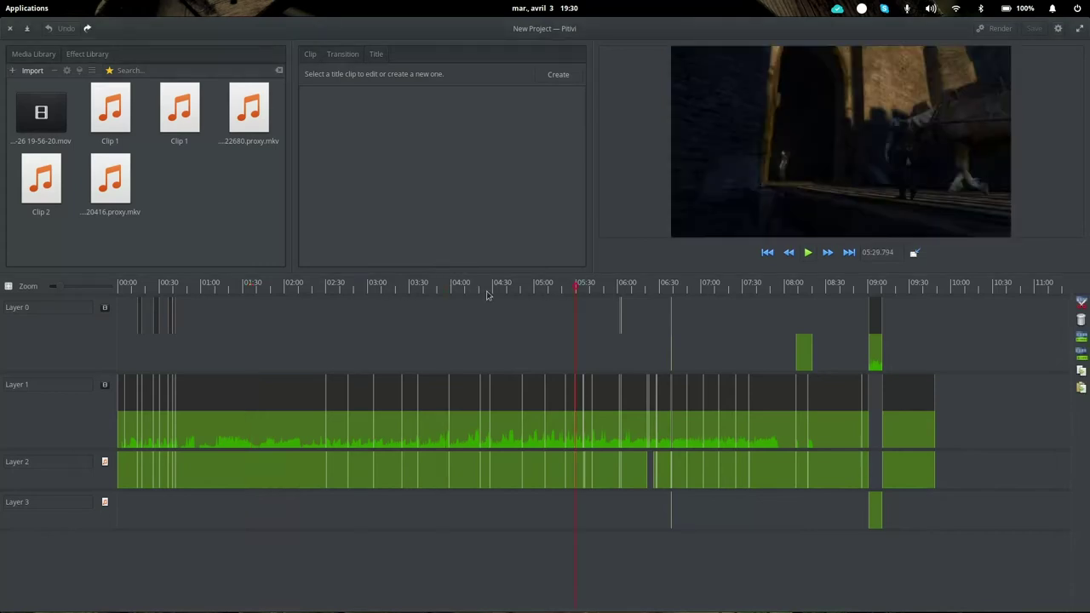
pyautogui.click(125, 287)
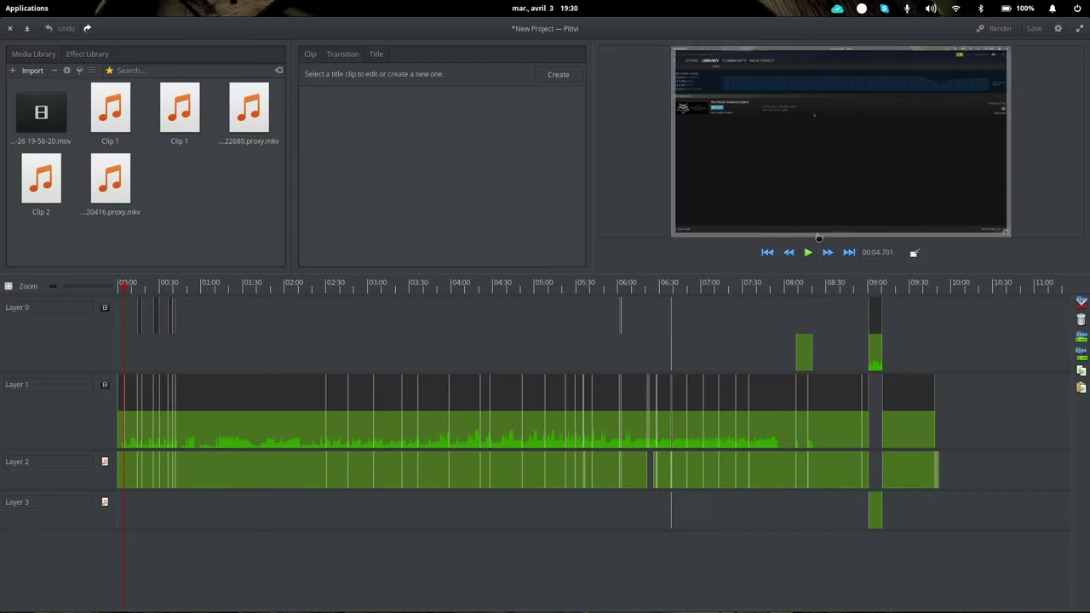
pyautogui.click(396, 285)
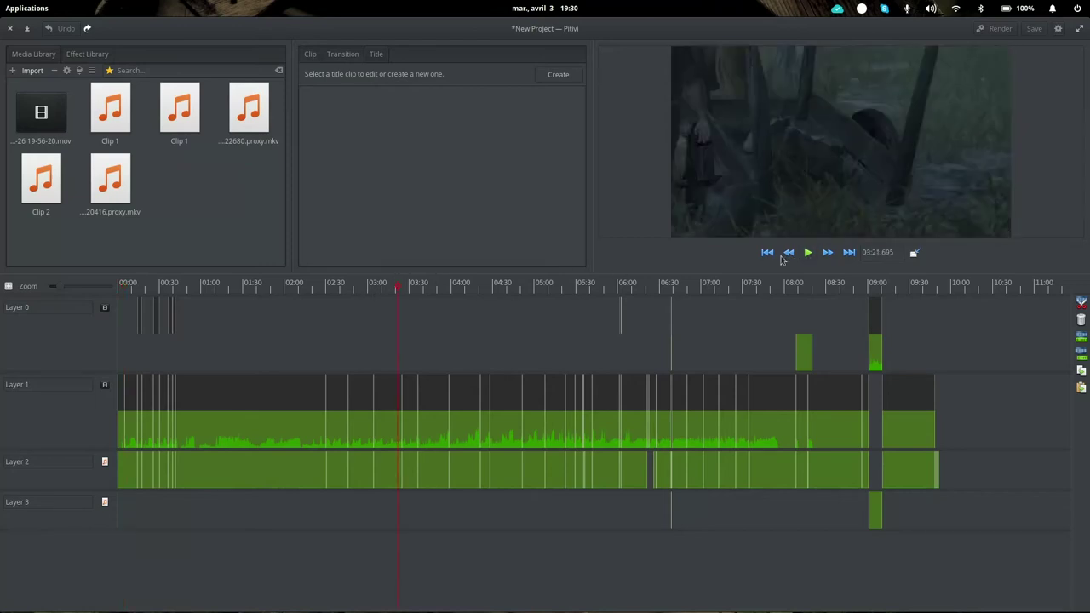
pyautogui.click(807, 253)
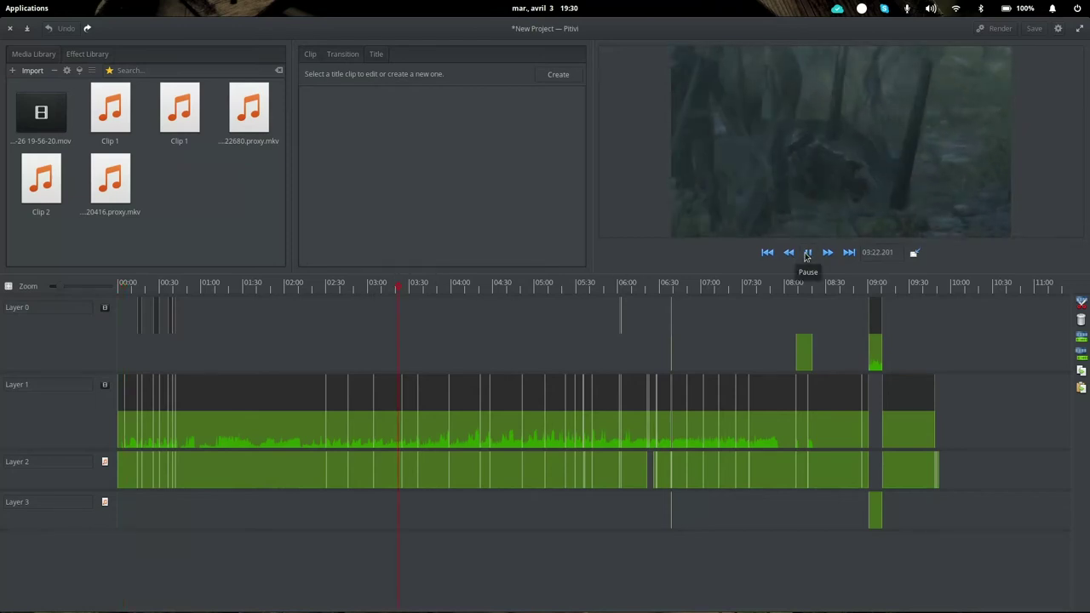
pyautogui.click(807, 254)
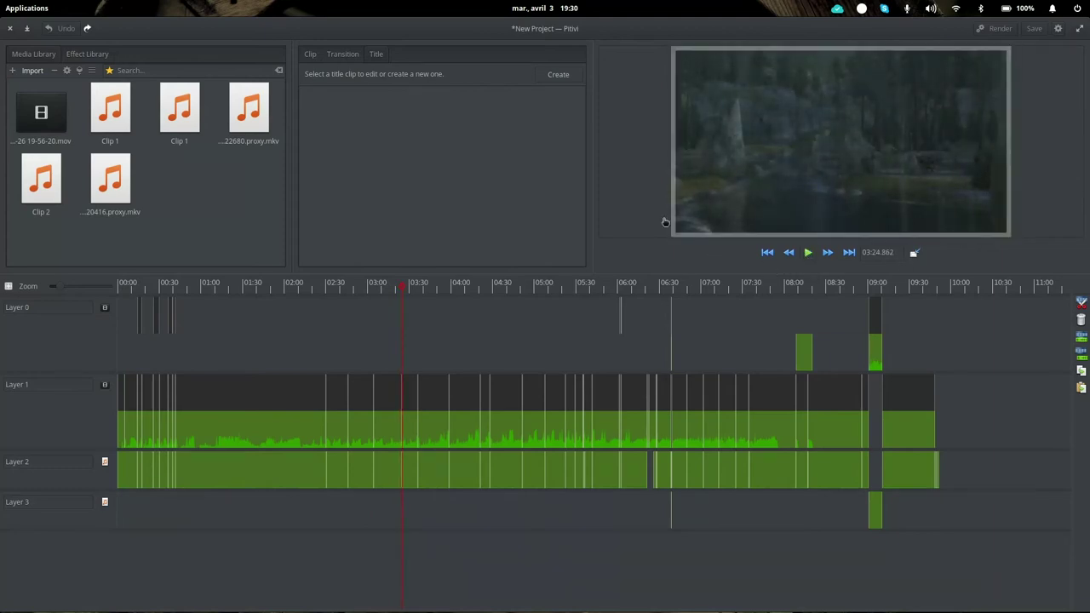
# Enlarge the area above the timeline and widen the media library and clip settings panes.
pyautogui.moveTo(656, 269); pyautogui.dragTo(649, 306)
pyautogui.moveTo(588, 218); pyautogui.dragTo(709, 222)
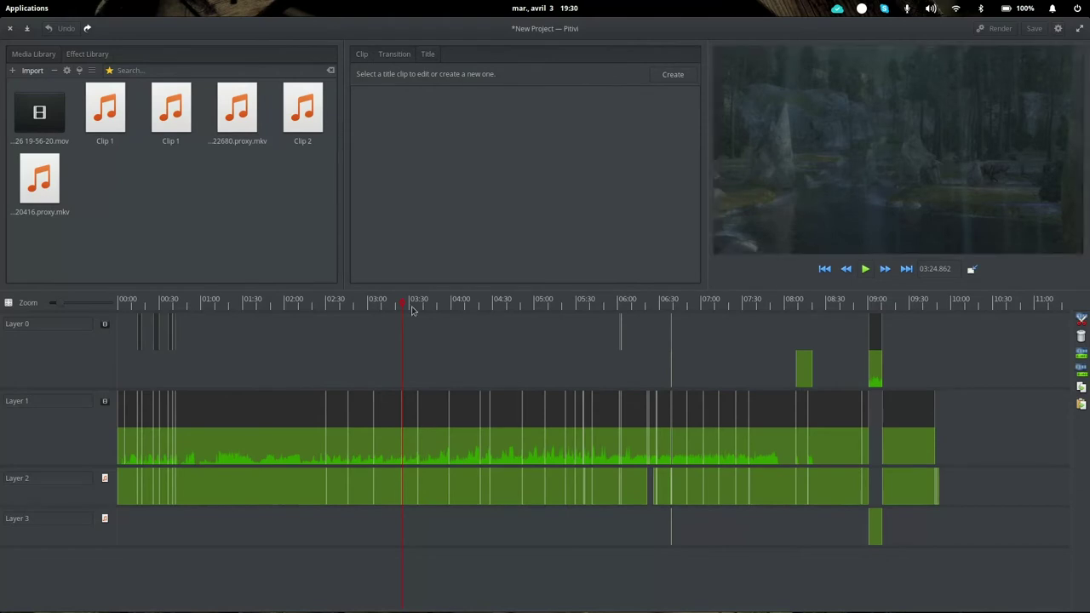
# View the clip, transition and title settings in turn.
pyautogui.click(359, 55)
pyautogui.click(392, 60)
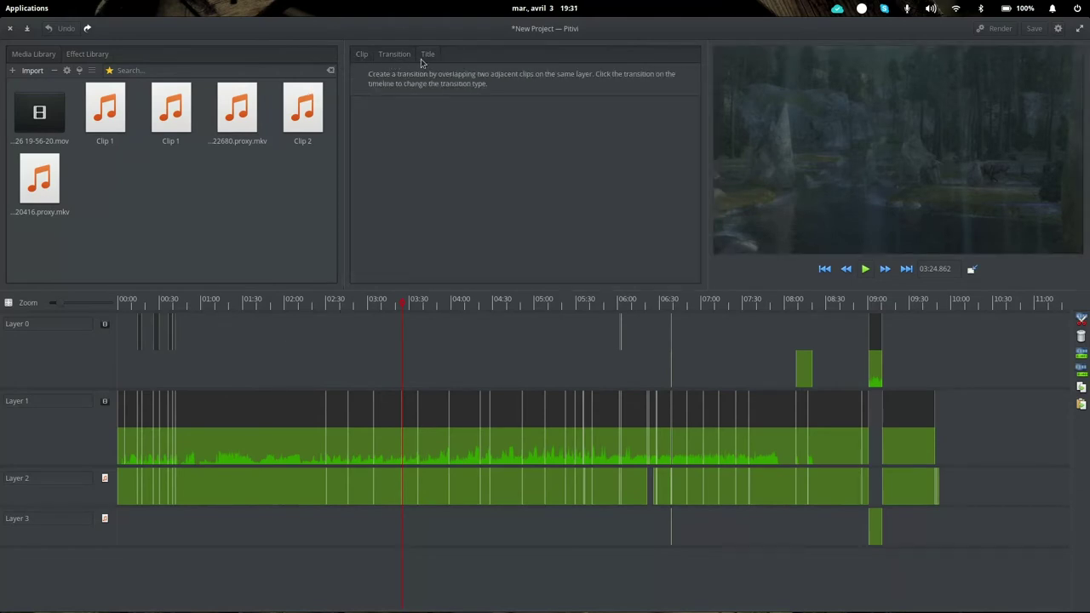
pyautogui.click(425, 58)
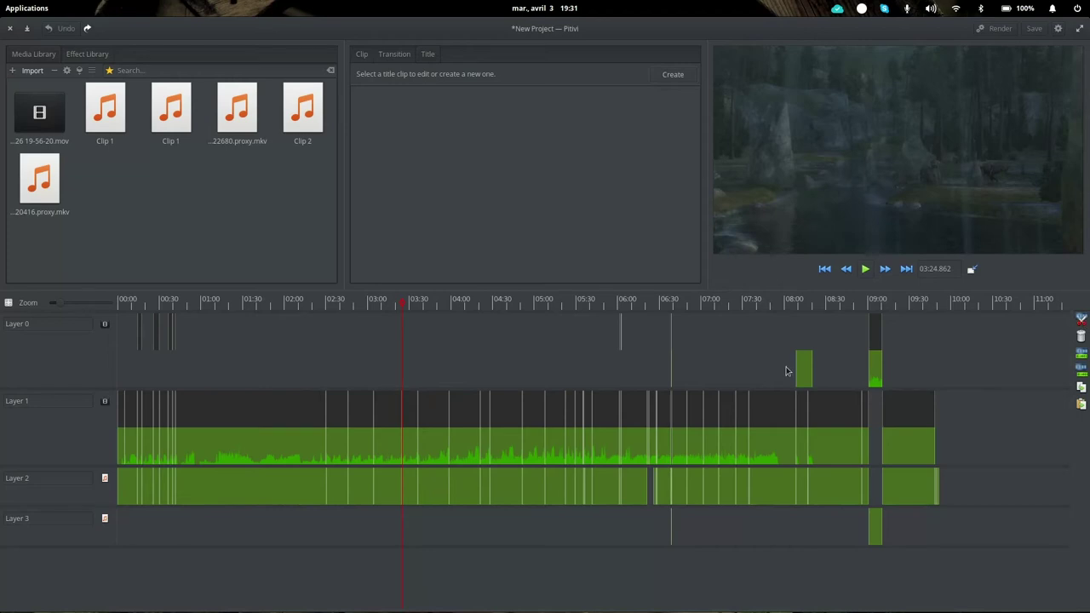
# Inspect the effects of the Layer 1 clip around 02:00 and the Layer 2 audio clip below it, and deselect them.
pyautogui.click(389, 308)
pyautogui.click(285, 304)
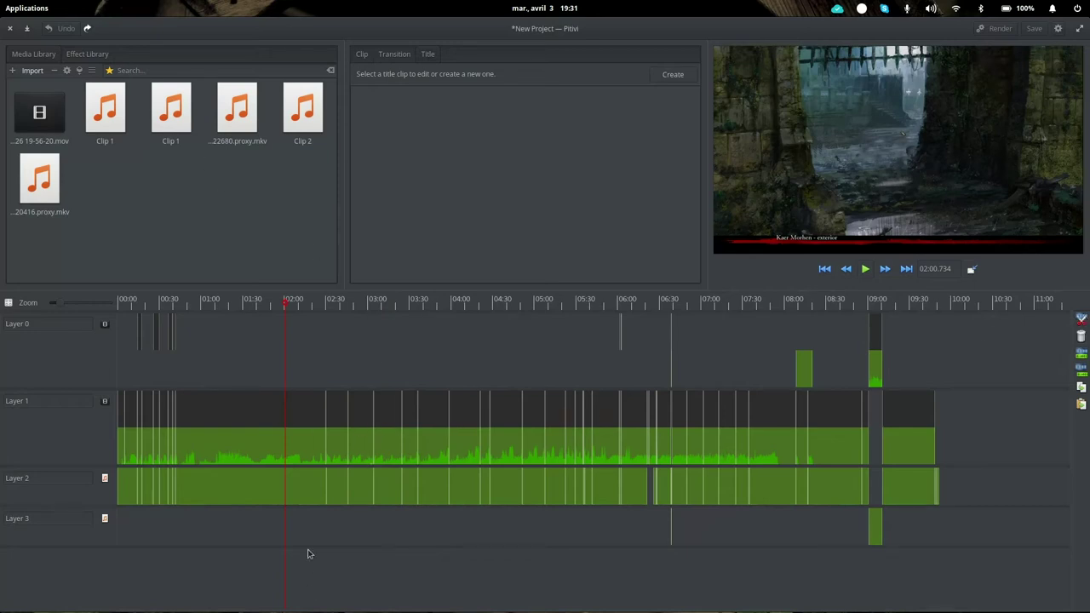
pyautogui.click(303, 415)
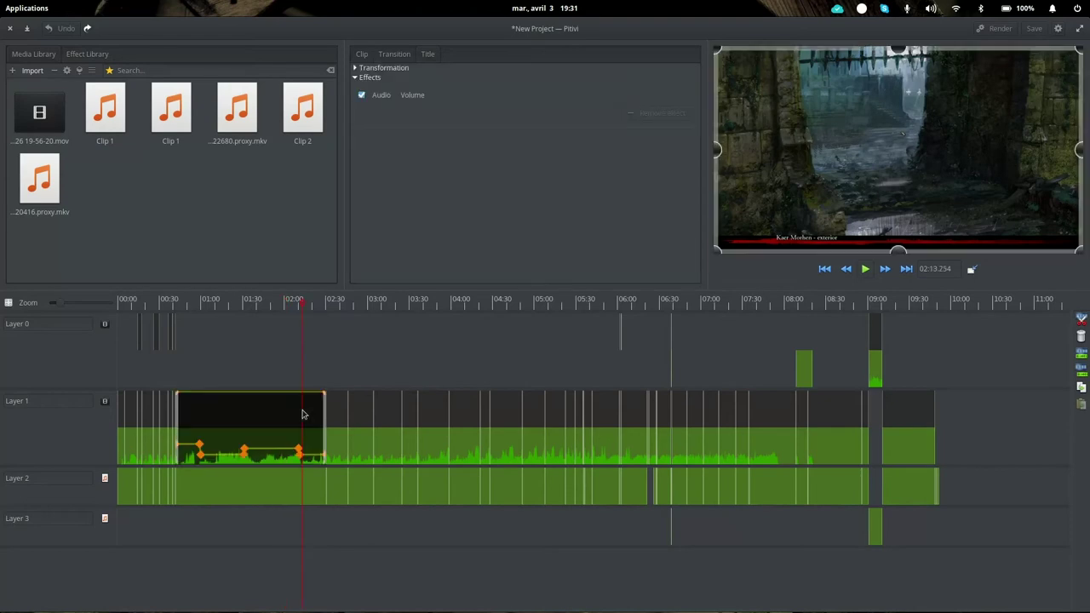
pyautogui.click(276, 490)
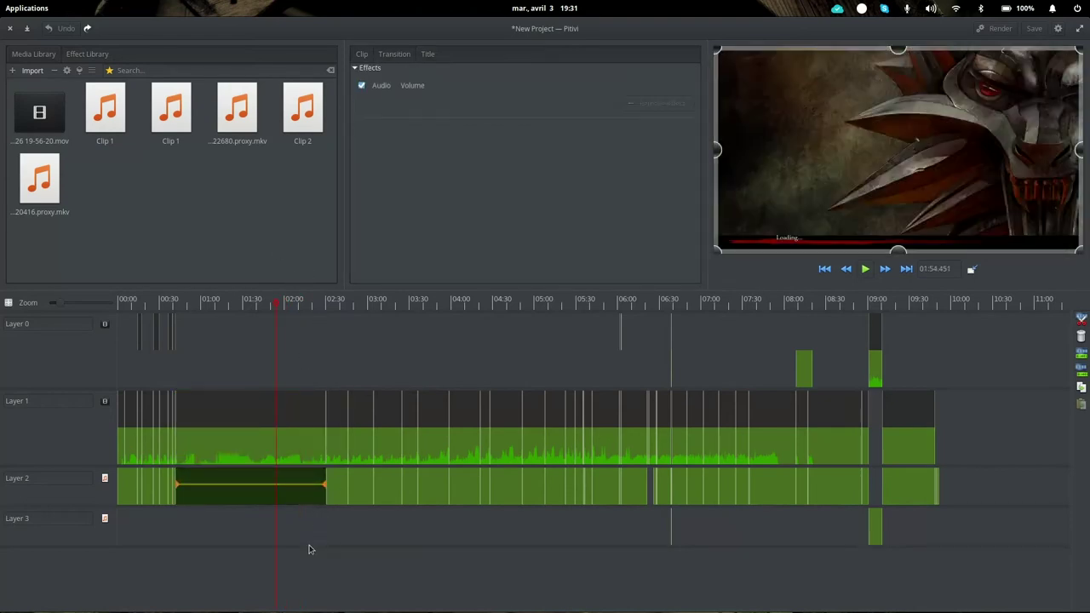
pyautogui.click(295, 375)
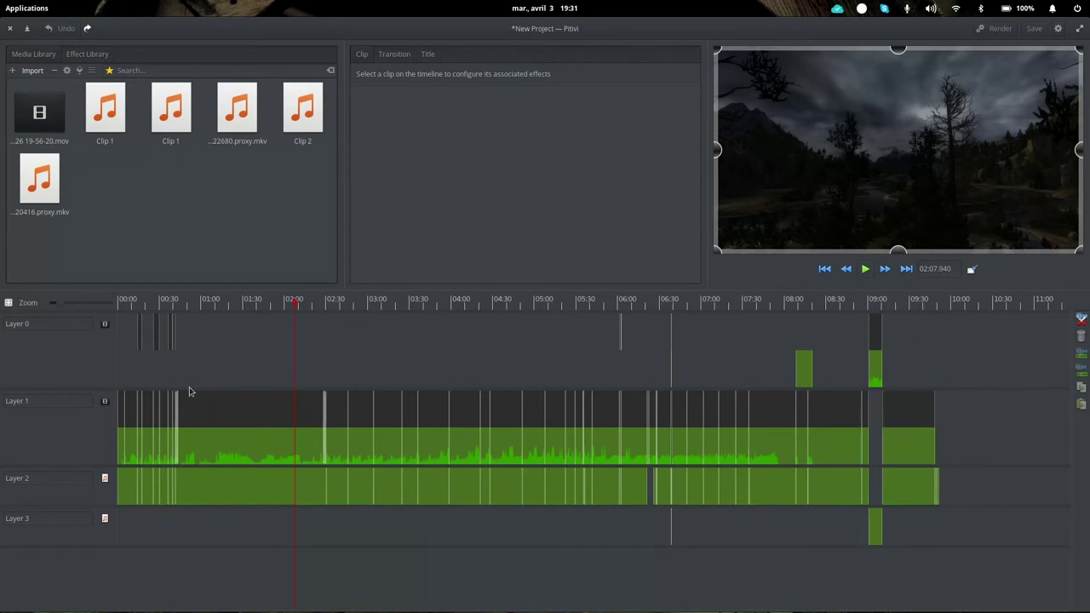
# Examine the first seconds of the timeline up close and compare the effects of the Layer 1 clips before and after 00:14.5.
pyautogui.click(134, 306)
pyautogui.moveTo(71, 308); pyautogui.dragTo(80, 311)
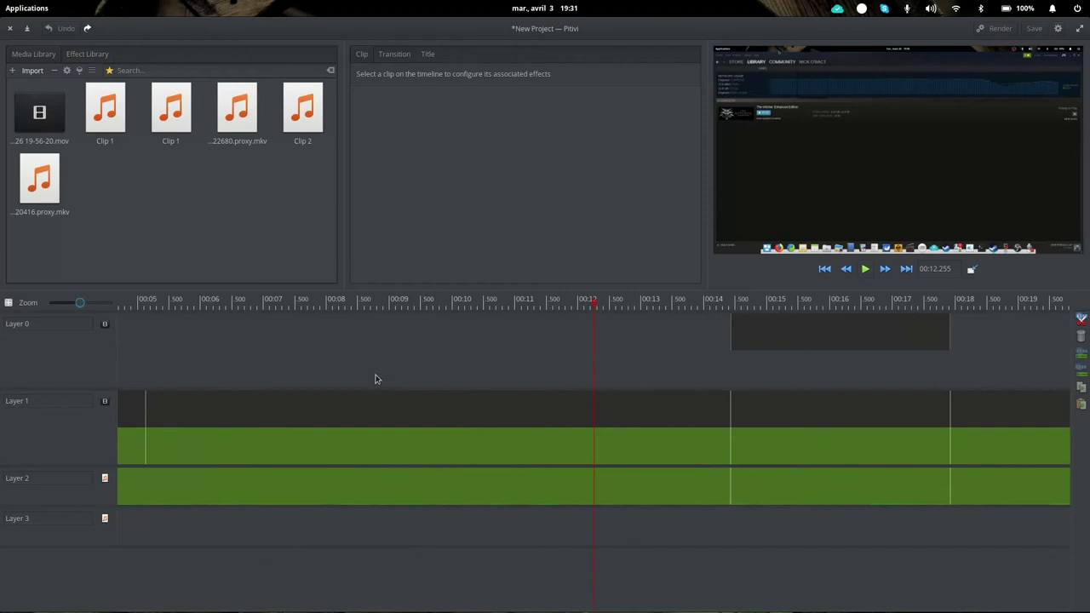
pyautogui.hscroll(-3, 403, 373)
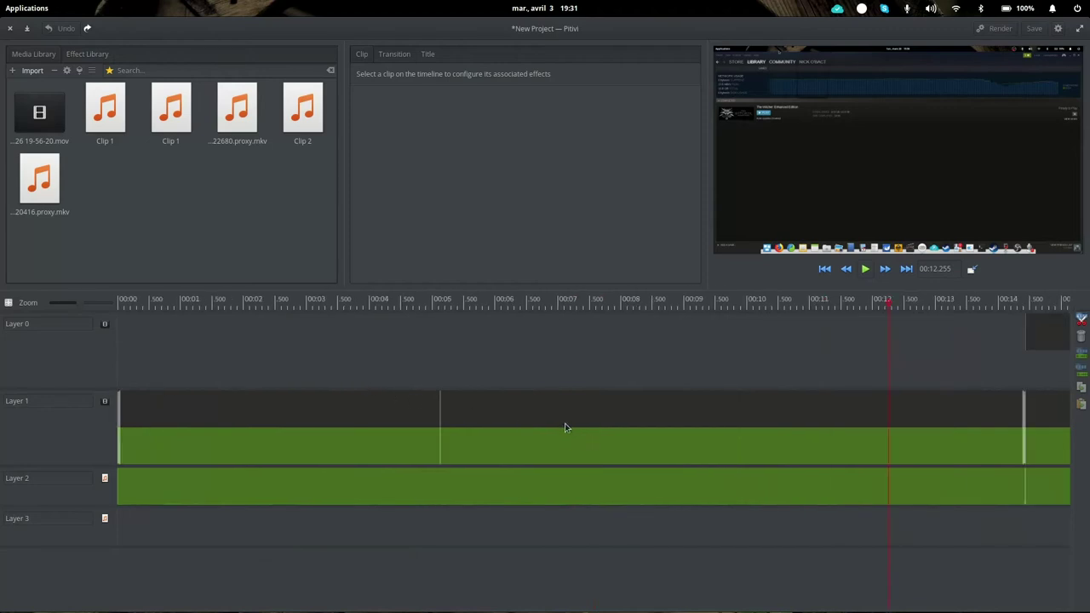
pyautogui.click(567, 423)
pyautogui.hscroll(4, 867, 419)
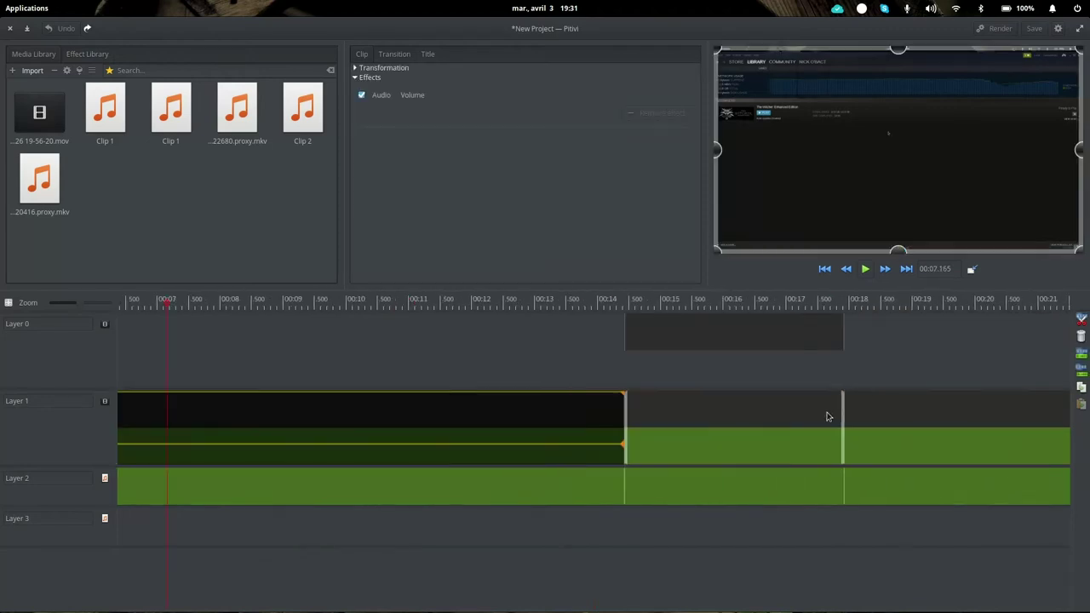
pyautogui.click(685, 418)
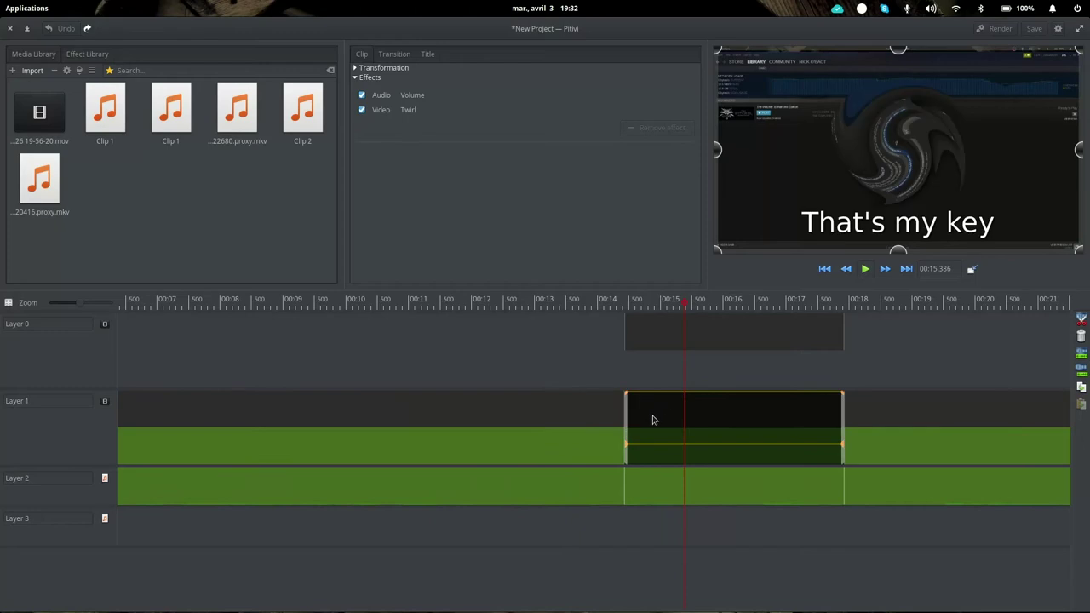
pyautogui.click(548, 424)
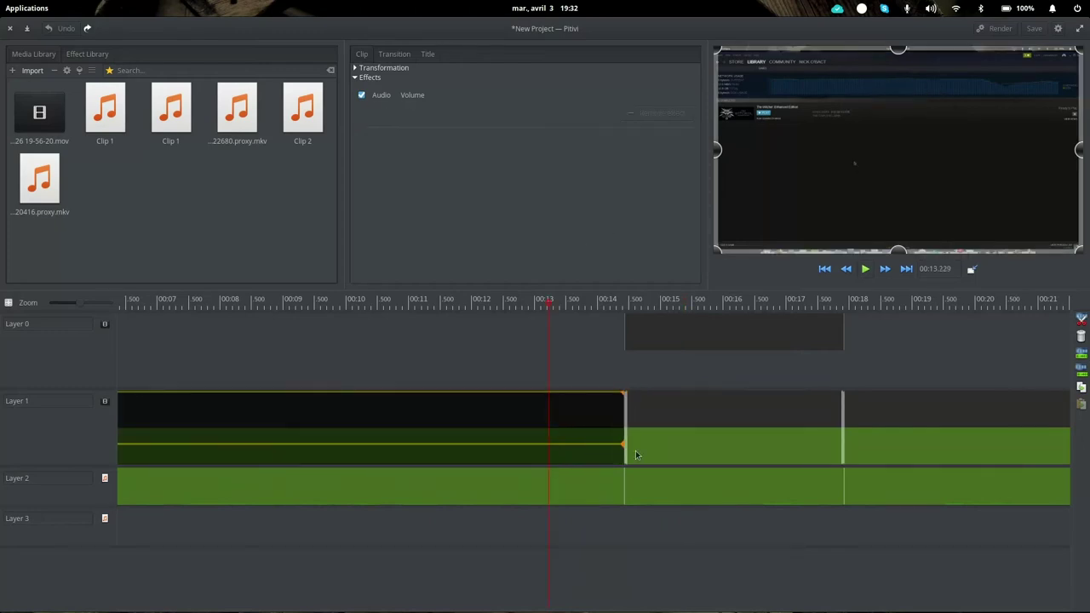
# Overlap the Twirl clip on Layer 1 with the preceding clip by about 0.3 s and select the transition between them.
pyautogui.click(690, 422)
pyautogui.moveTo(665, 418); pyautogui.dragTo(646, 417)
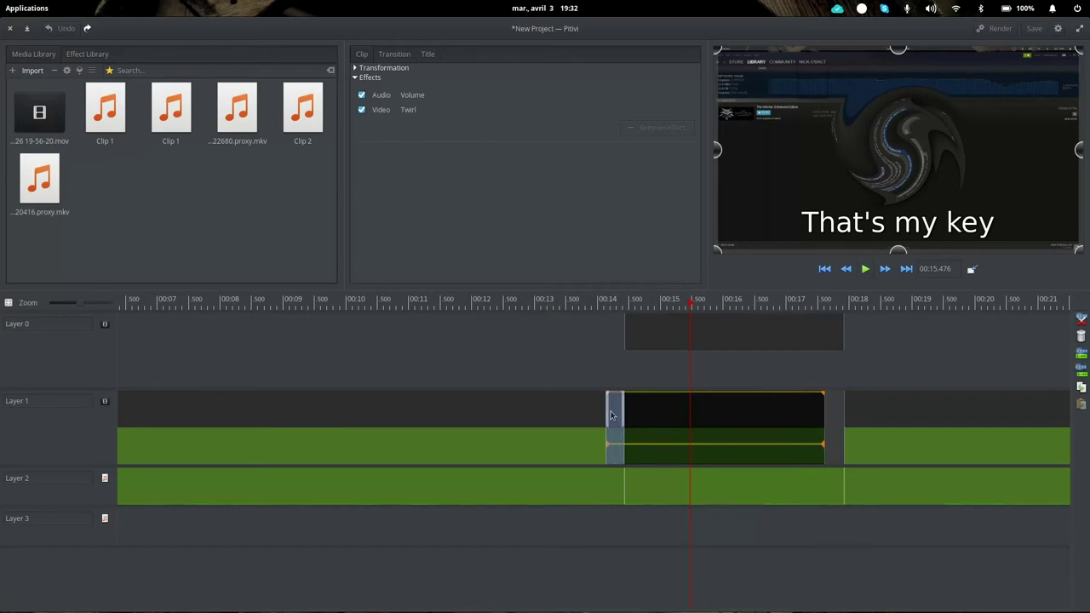
pyautogui.click(611, 415)
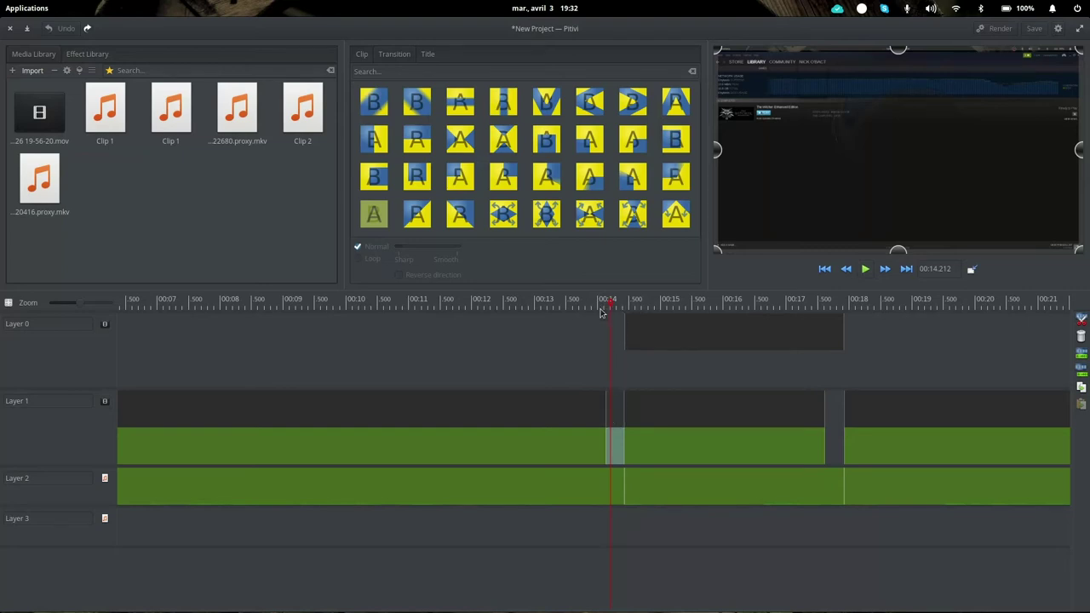
# Browse the available transition types and move the Twirl clip back to remove the overlap.
pyautogui.scroll(-5, 677, 143)
pyautogui.click(426, 213)
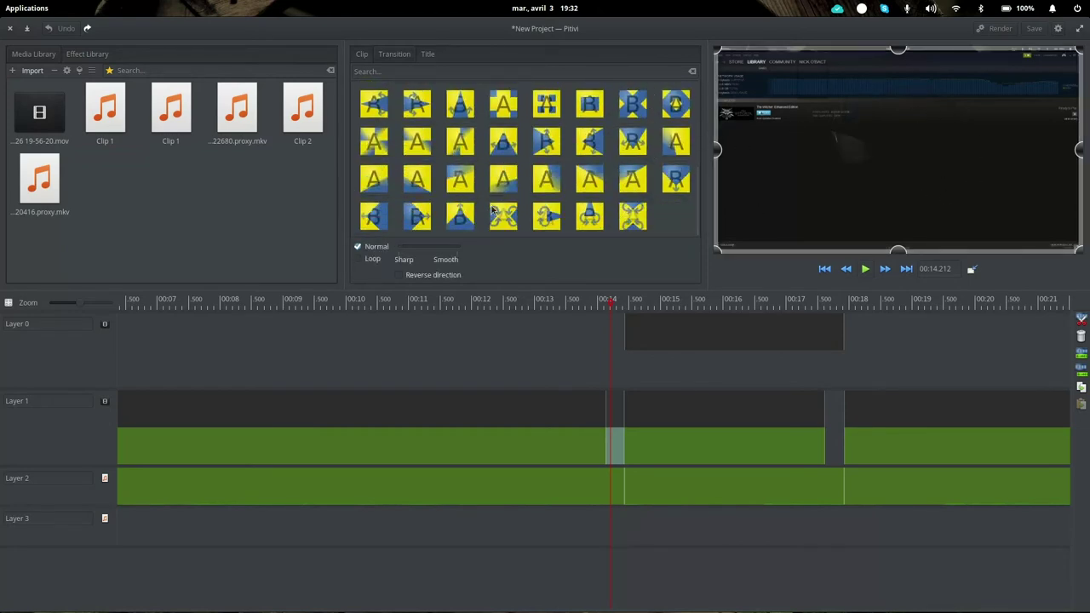
pyautogui.scroll(5, 438, 189)
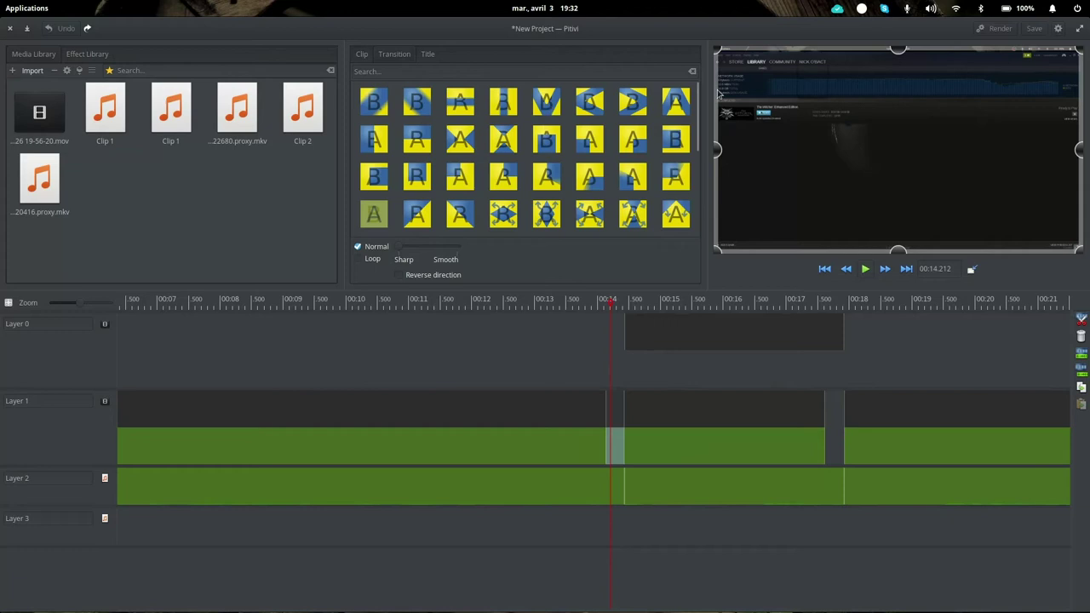
pyautogui.click(697, 419)
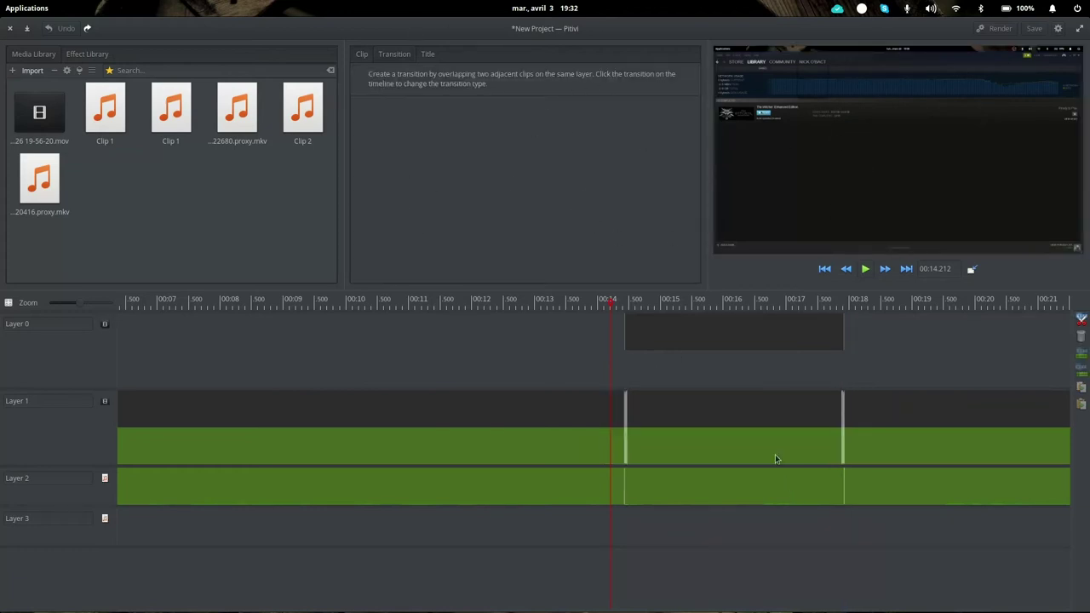
# Overlap the Twirl clip with the preceding clip again and try the transition in Loop mode, then in Normal mode with smooth edges.
pyautogui.moveTo(769, 441); pyautogui.dragTo(747, 441)
pyautogui.click(609, 409)
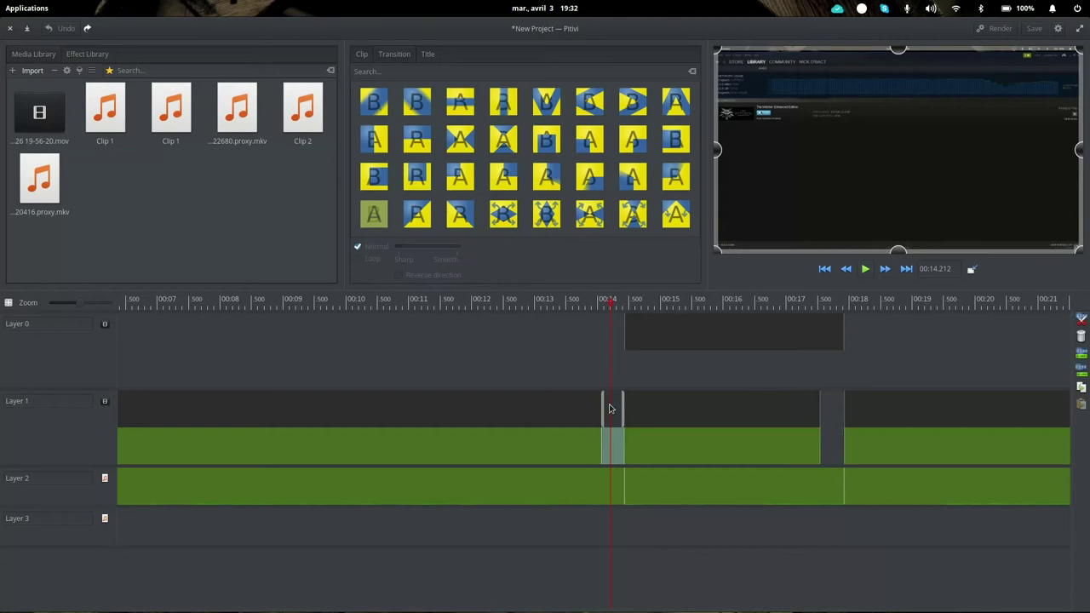
pyautogui.click(358, 260)
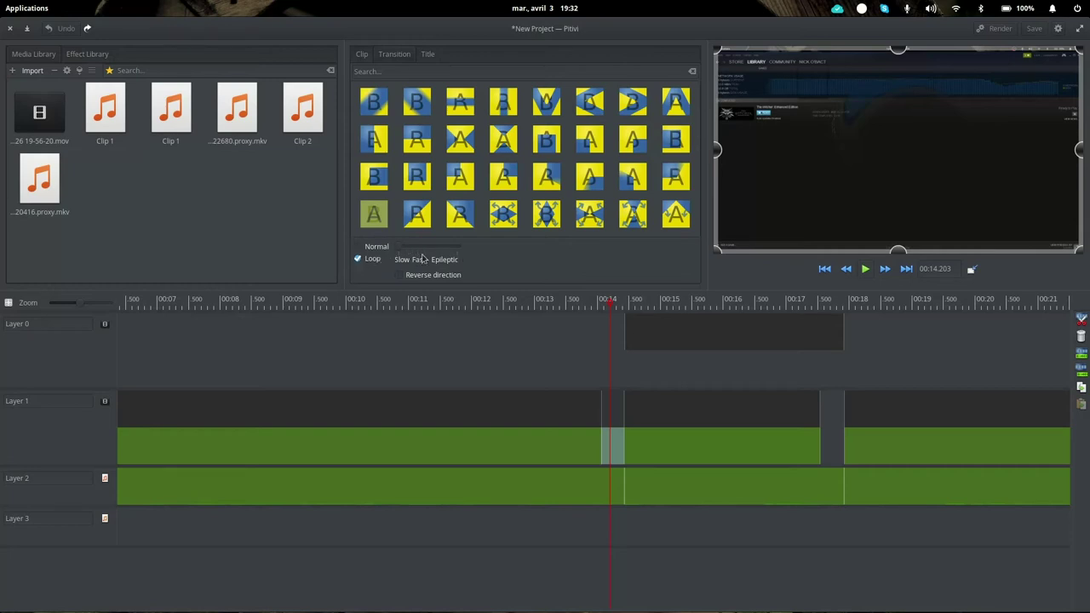
pyautogui.click(359, 247)
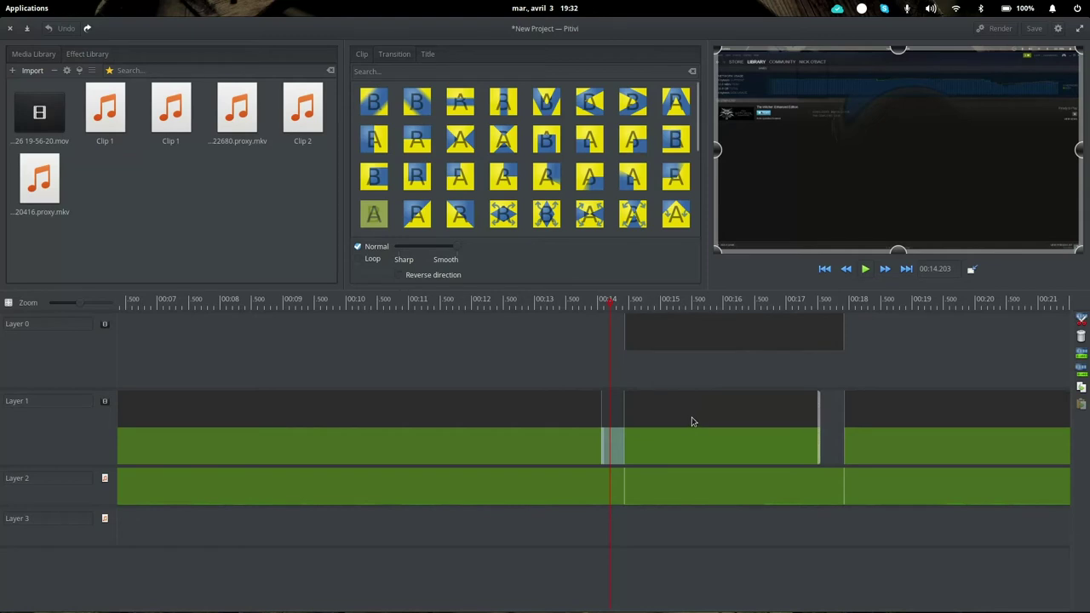
# Move the Twirl clip back off the preceding clip and place the playhead at about 00:12.5.
pyautogui.scroll(-1, 676, 170)
pyautogui.moveTo(694, 413); pyautogui.dragTo(715, 412)
pyautogui.click(503, 372)
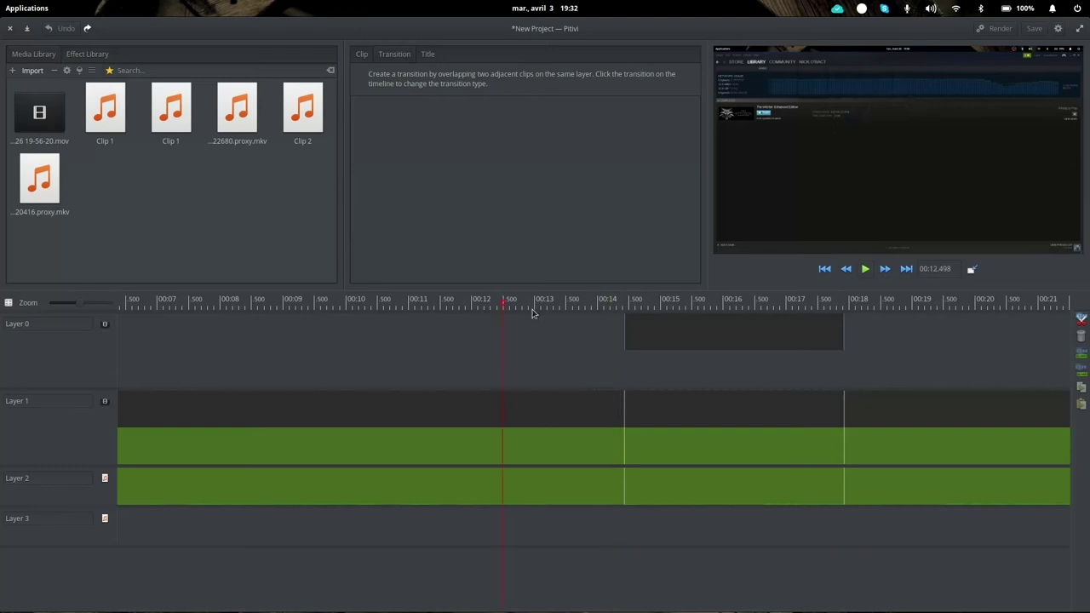
# Look through the Layer 1 clips and select the long clip starting at about 00:42 to examine its volume curve.
pyautogui.click(530, 427)
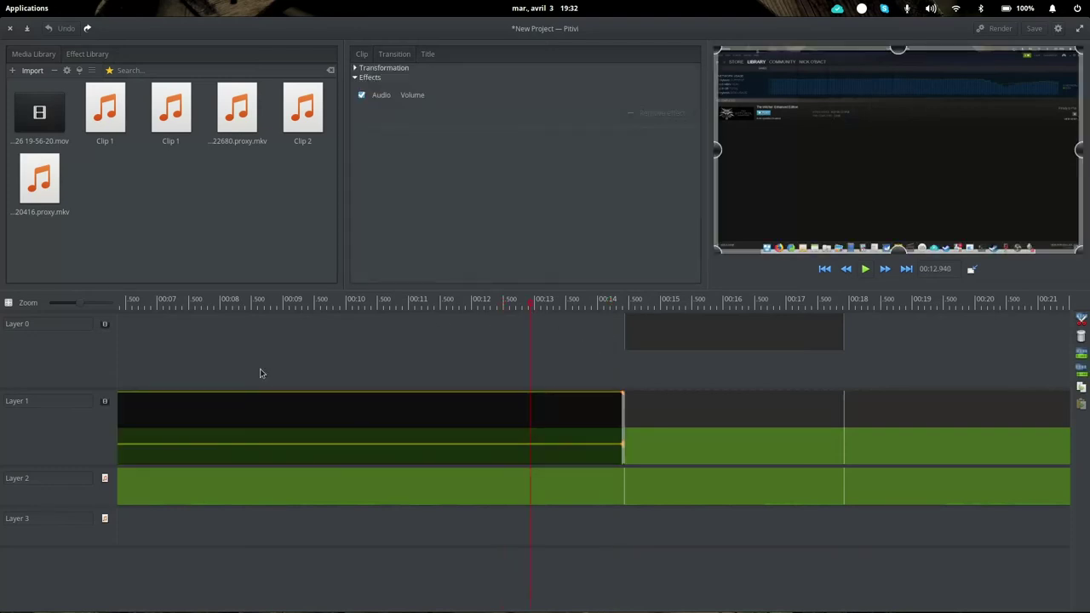
pyautogui.click(735, 432)
pyautogui.hscroll(3, 691, 440)
pyautogui.click(618, 441)
pyautogui.moveTo(76, 303); pyautogui.dragTo(68, 303)
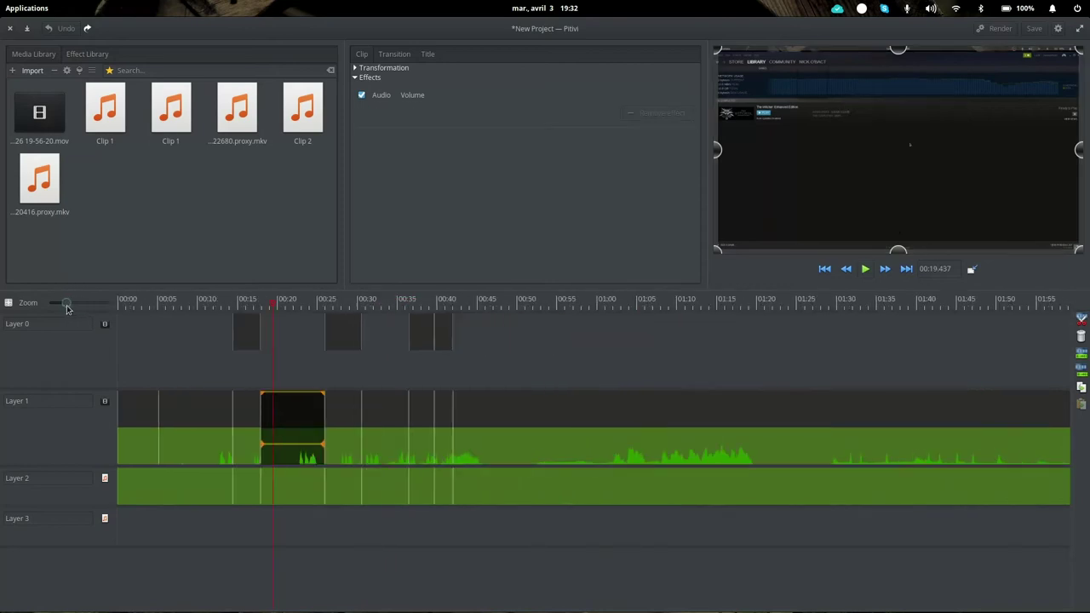
pyautogui.click(625, 428)
pyautogui.hscroll(4, 418, 454)
pyautogui.hscroll(4, 419, 454)
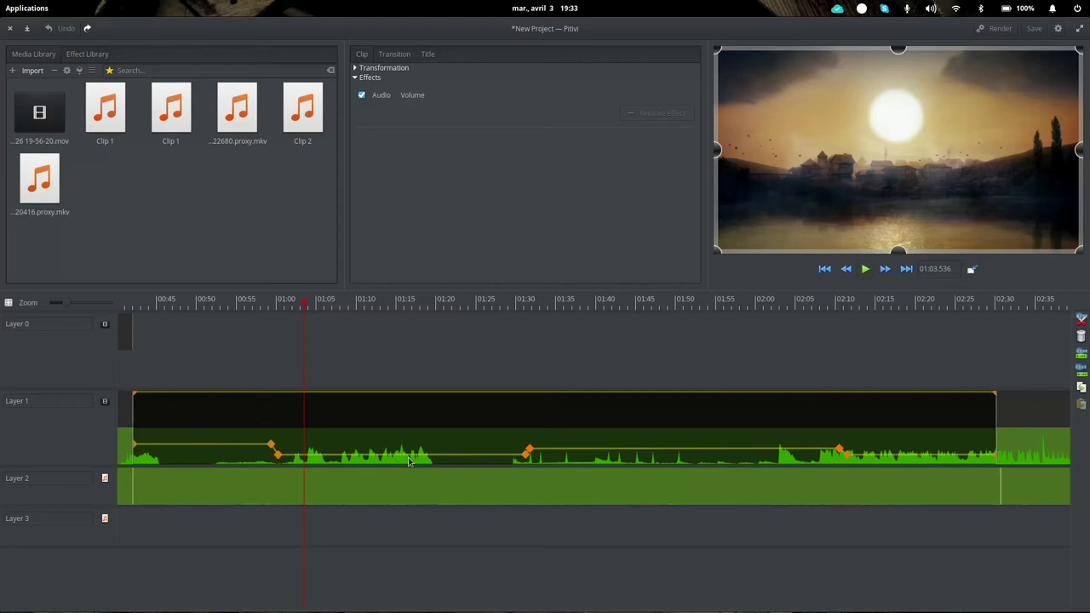
# Add a volume keyframe at about 00:50 on the selected Layer 1 clip and shift it slightly earlier.
pyautogui.moveTo(189, 449)
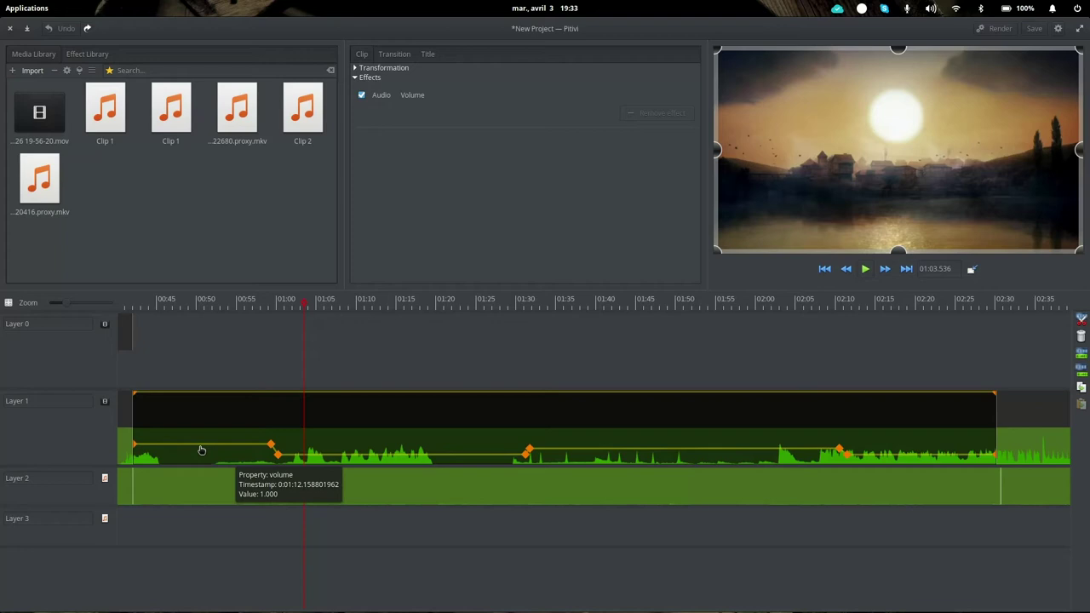
pyautogui.click(202, 449)
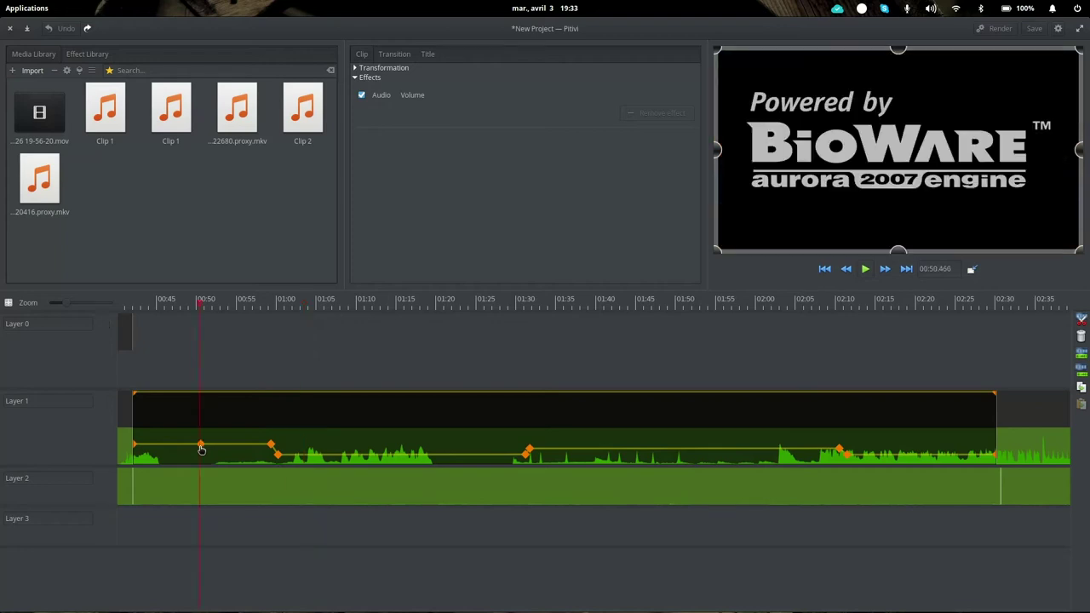
pyautogui.moveTo(201, 441)
pyautogui.mouseDown()
pyautogui.moveTo(199, 460)
pyautogui.moveTo(203, 449)
pyautogui.moveTo(164, 438)
pyautogui.moveTo(239, 441)
pyautogui.moveTo(174, 441)
pyautogui.moveTo(195, 413)
pyautogui.moveTo(195, 460)
pyautogui.moveTo(196, 444)
pyautogui.mouseUp()
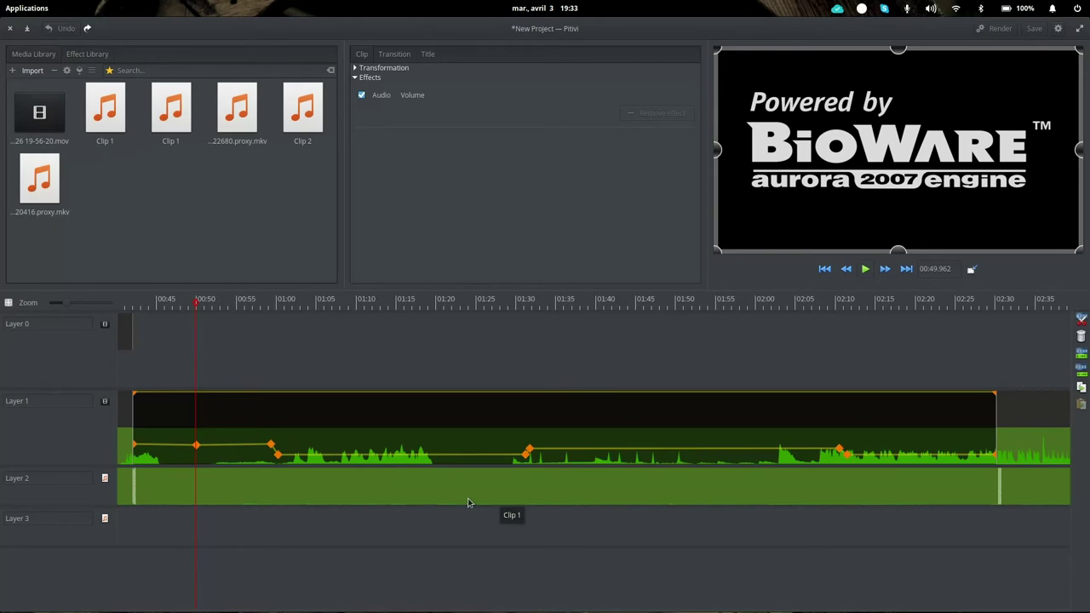
# Show the whole project in the timeline and compare the audio clip on Layer 2 with the keyframed Layer 1 clip above it.
pyautogui.hscroll(3, 615, 486)
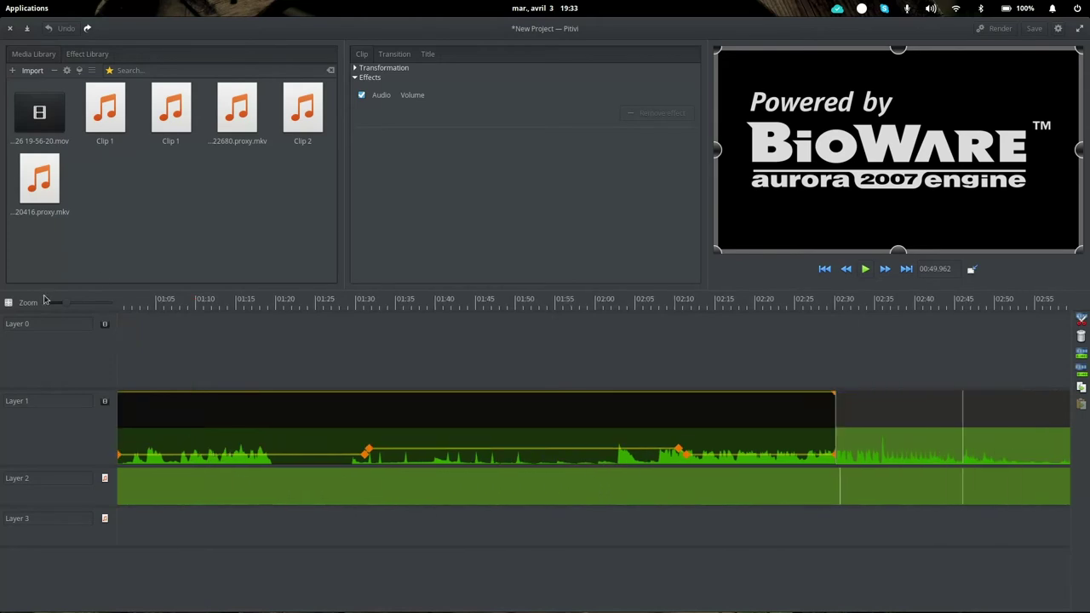
pyautogui.scroll(-3, 65, 311)
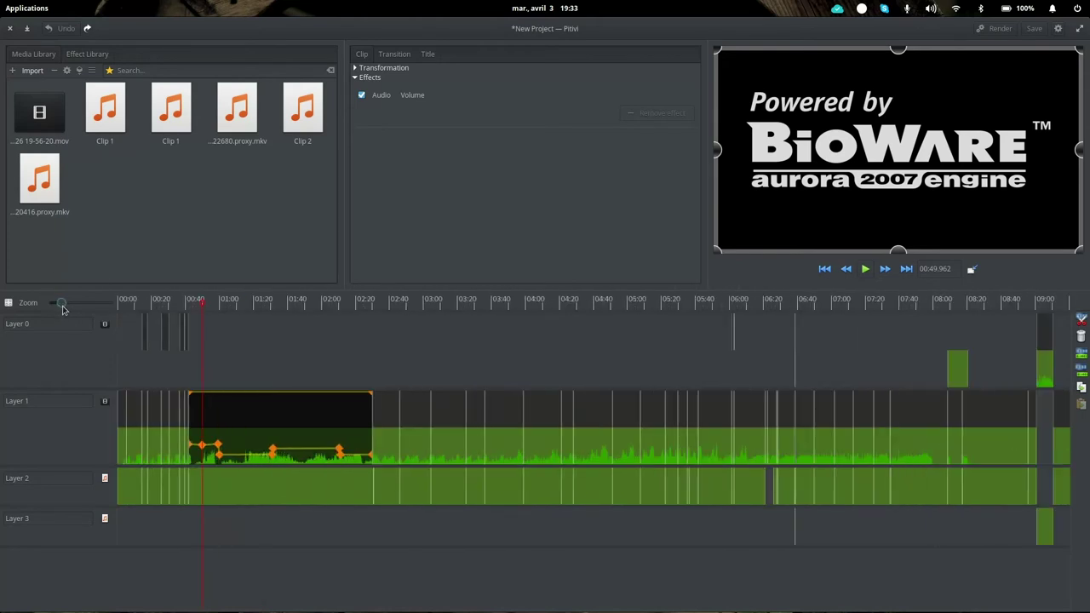
pyautogui.click(243, 487)
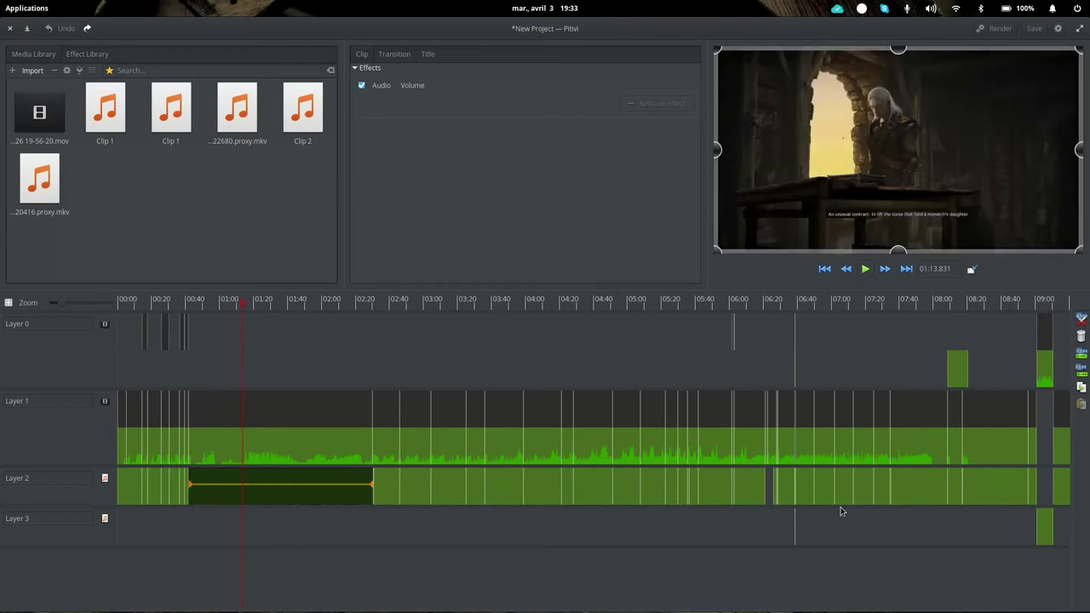
pyautogui.click(241, 416)
# Open the effect library and switch between its audio and video effects lists.
pyautogui.click(82, 55)
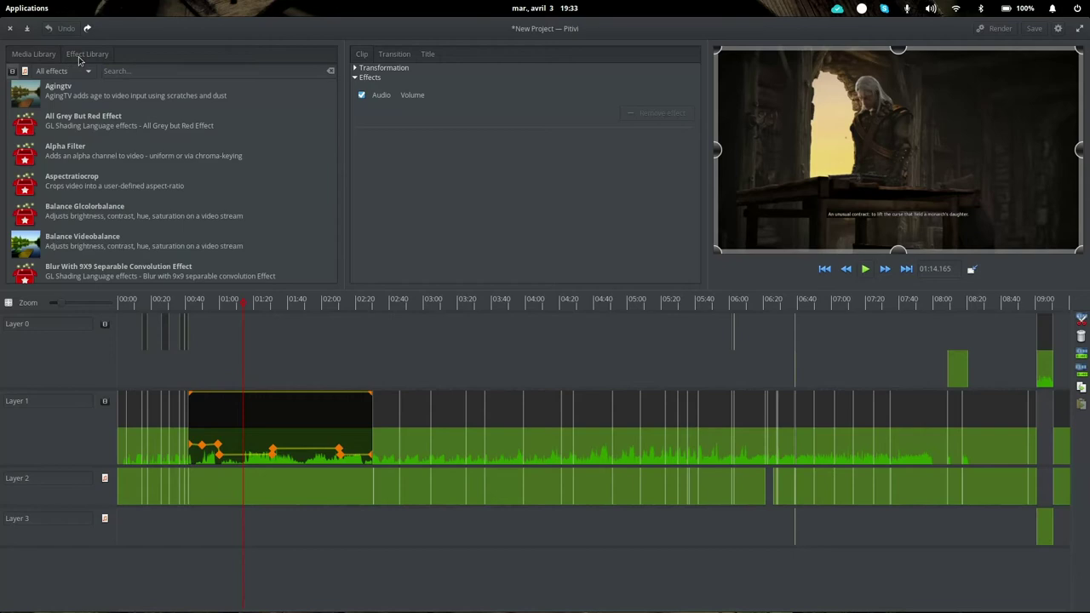
pyautogui.click(25, 71)
pyautogui.click(25, 72)
pyautogui.click(13, 72)
pyautogui.scroll(-4, 103, 119)
pyautogui.scroll(4, 102, 119)
pyautogui.click(13, 72)
# Browse the video effects list from Agingtv down to the Edgedetect and Facedetect effects.
pyautogui.scroll(-10, 214, 112)
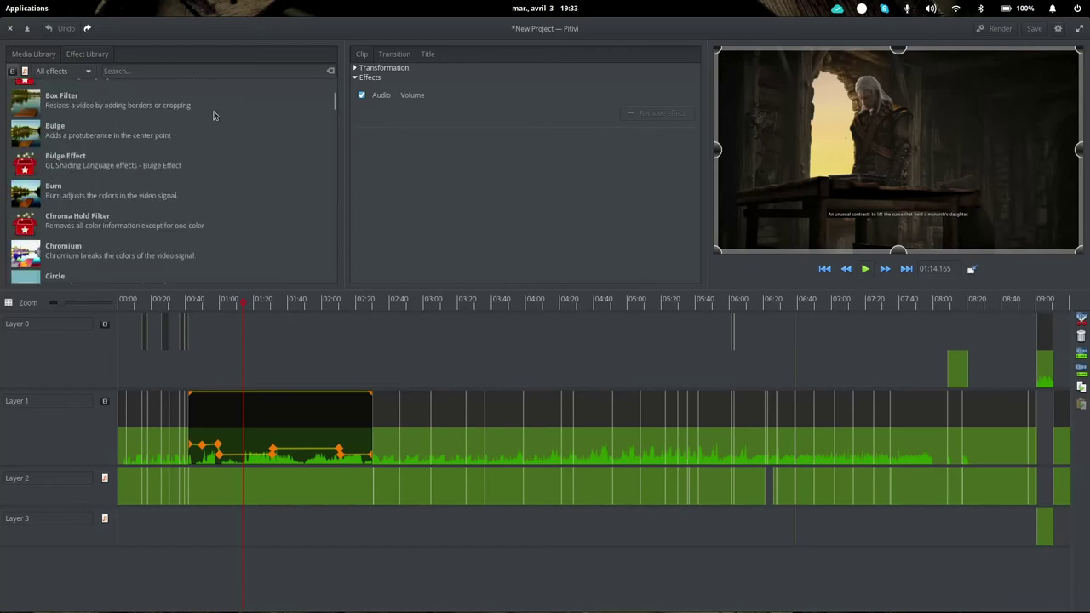
pyautogui.scroll(-5, 332, 155)
pyautogui.scroll(15, 332, 156)
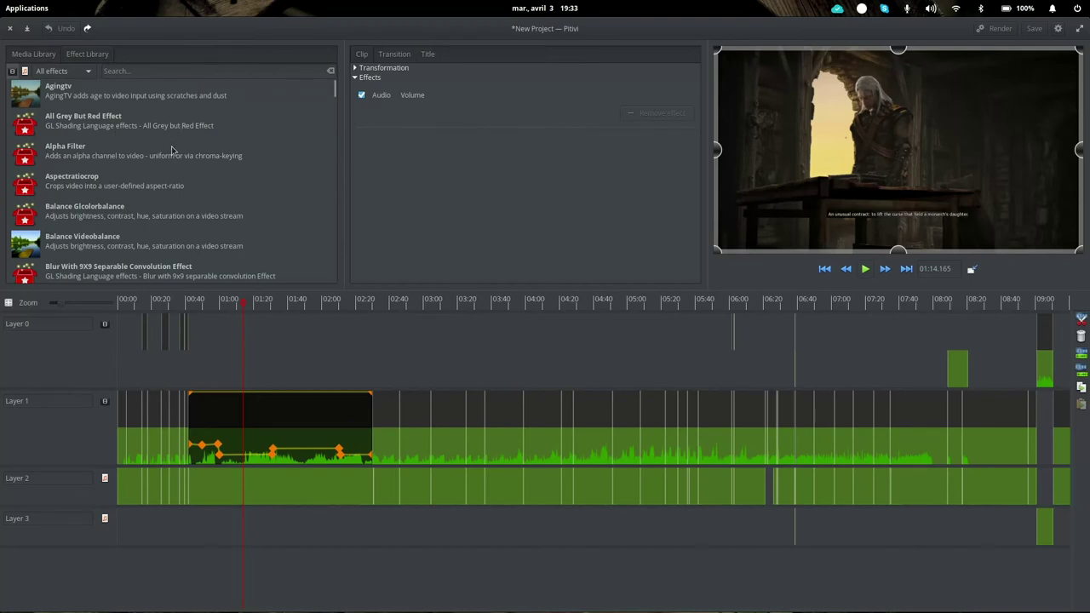
pyautogui.scroll(-3, 173, 150)
pyautogui.scroll(-6, 226, 151)
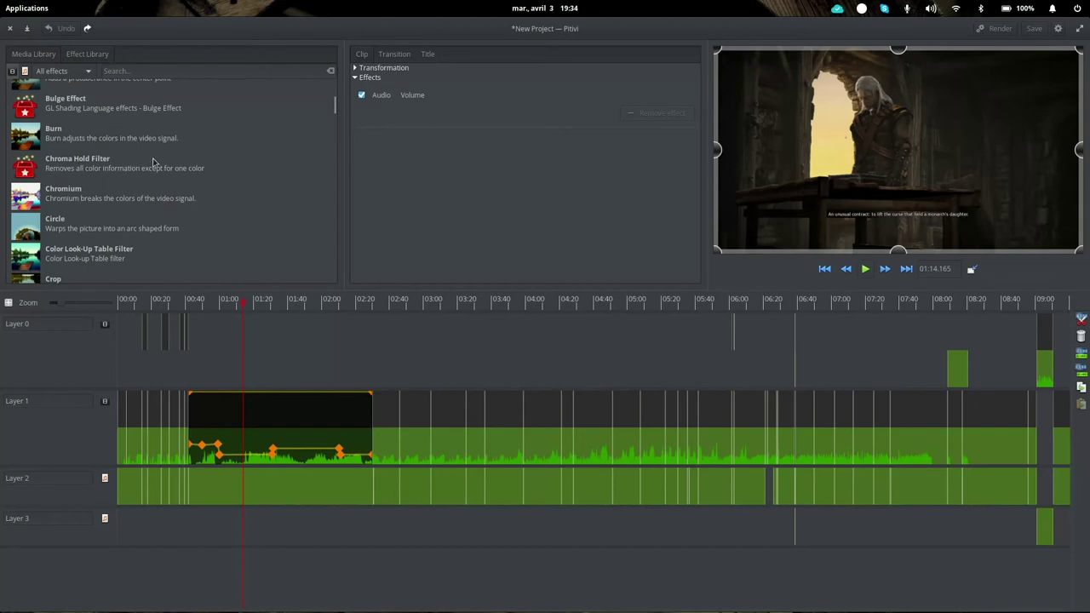
pyautogui.scroll(-2, 168, 177)
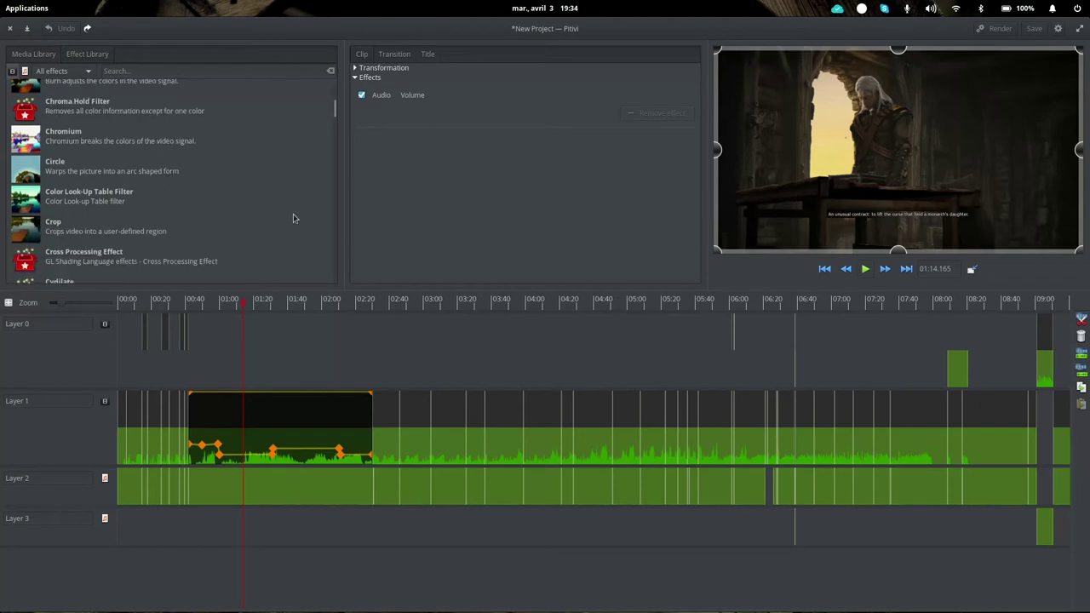
pyautogui.scroll(-6, 190, 193)
pyautogui.scroll(-4, 175, 177)
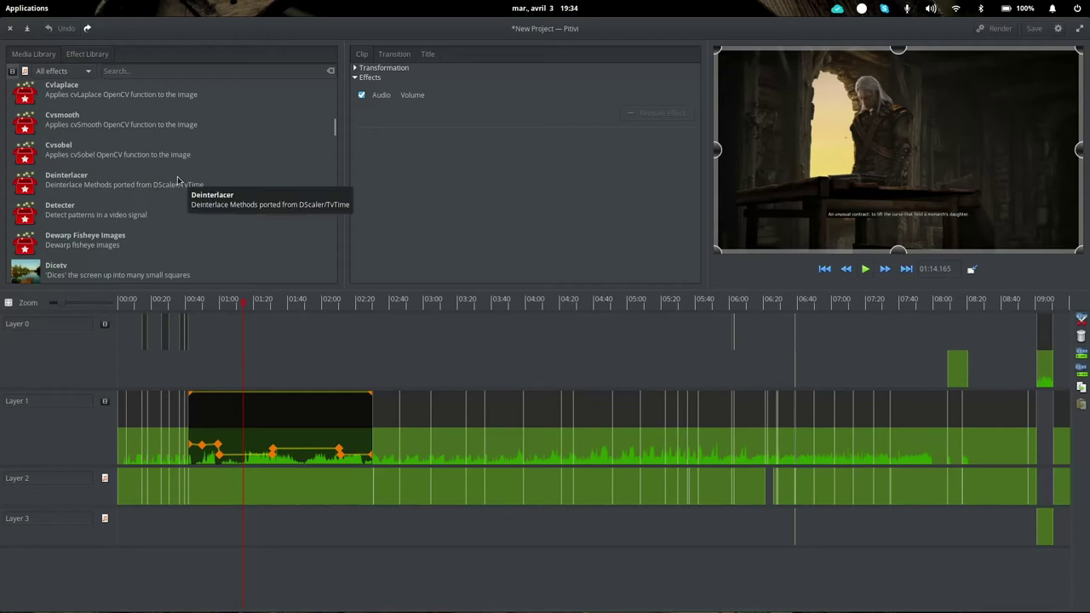
pyautogui.scroll(-10, 183, 181)
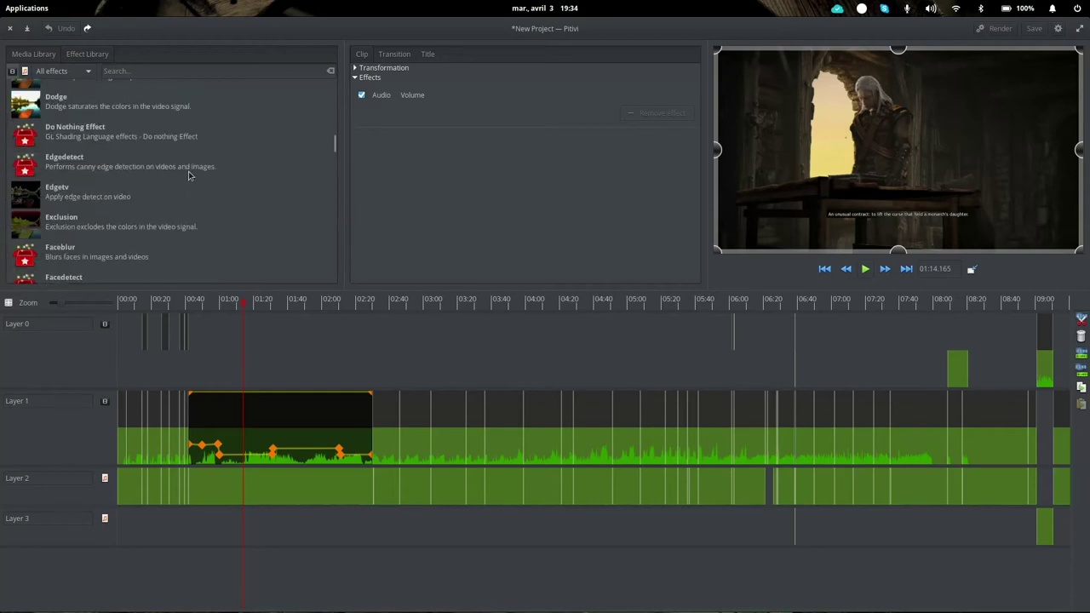
# Place the playhead at about 00:16 to preview the twirled picture with its title.
pyautogui.click(141, 301)
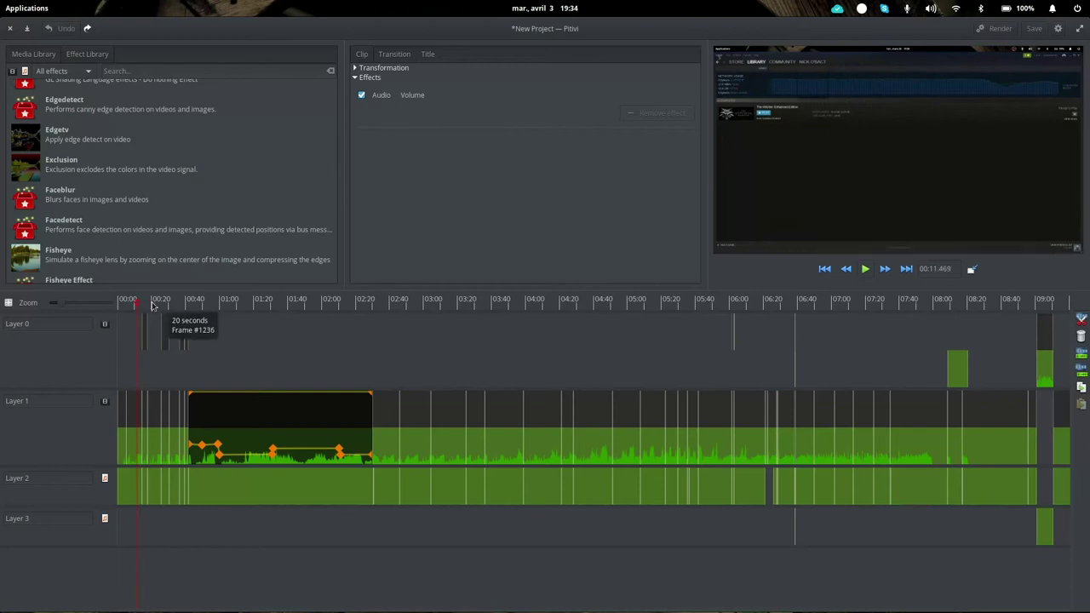
pyautogui.click(159, 306)
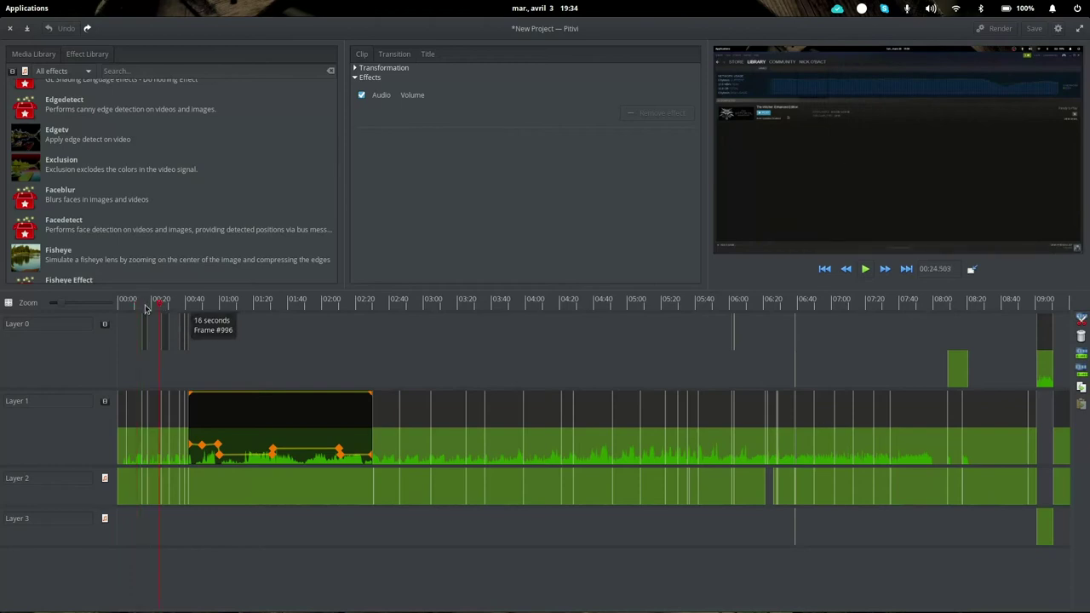
pyautogui.click(146, 307)
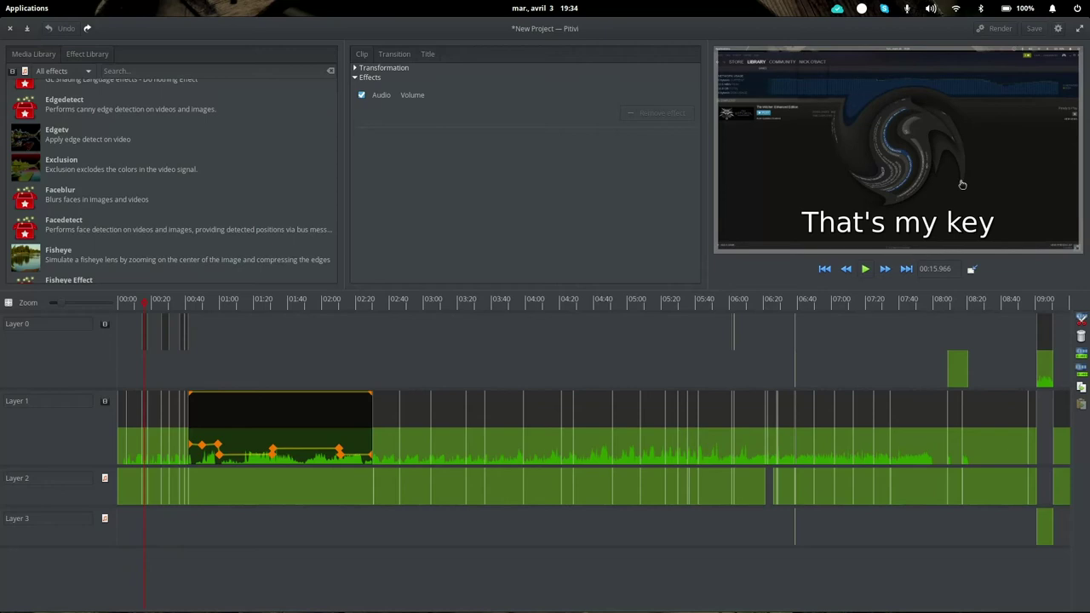
# Continue through the video effects list from Fisheye down to Solarize, Sphere and Square.
pyautogui.scroll(-2, 128, 162)
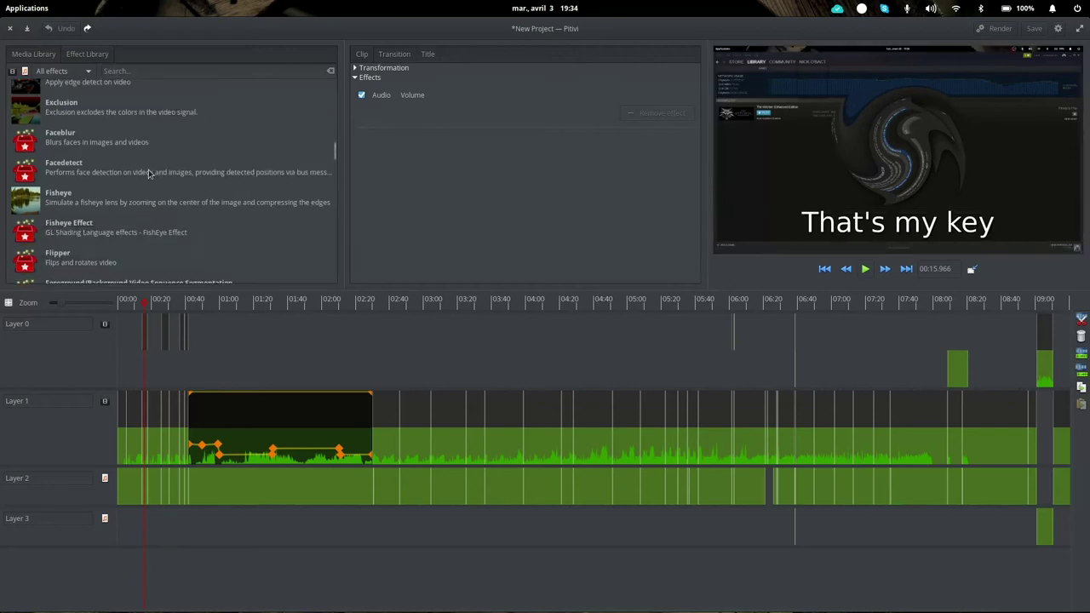
pyautogui.scroll(-2, 164, 195)
pyautogui.scroll(-1, 154, 197)
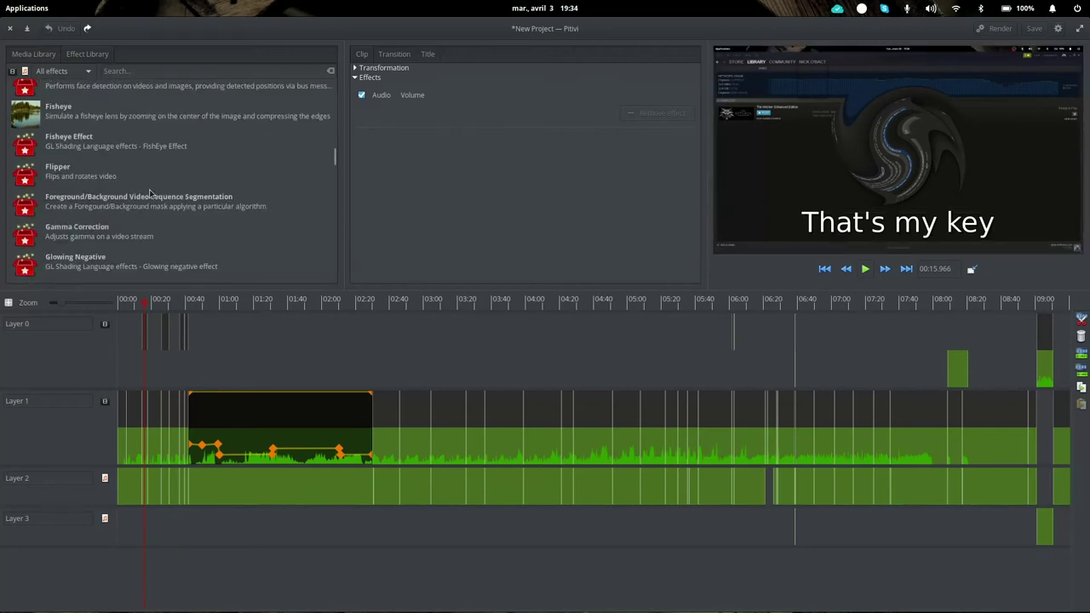
pyautogui.scroll(-2, 156, 186)
pyautogui.scroll(-15, 145, 212)
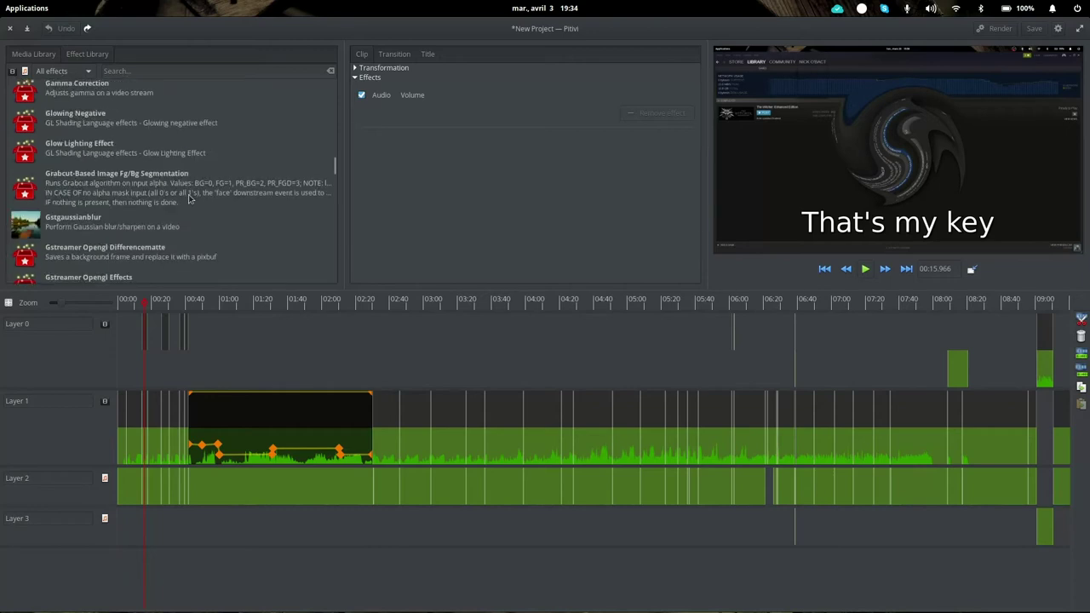
pyautogui.scroll(-20, 202, 191)
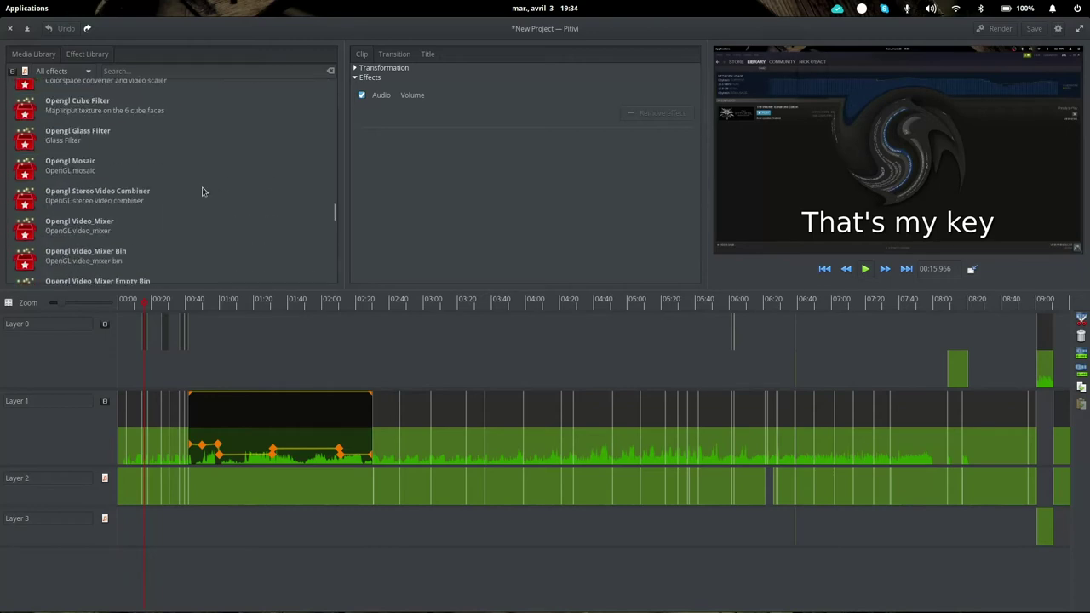
pyautogui.scroll(-3, 202, 190)
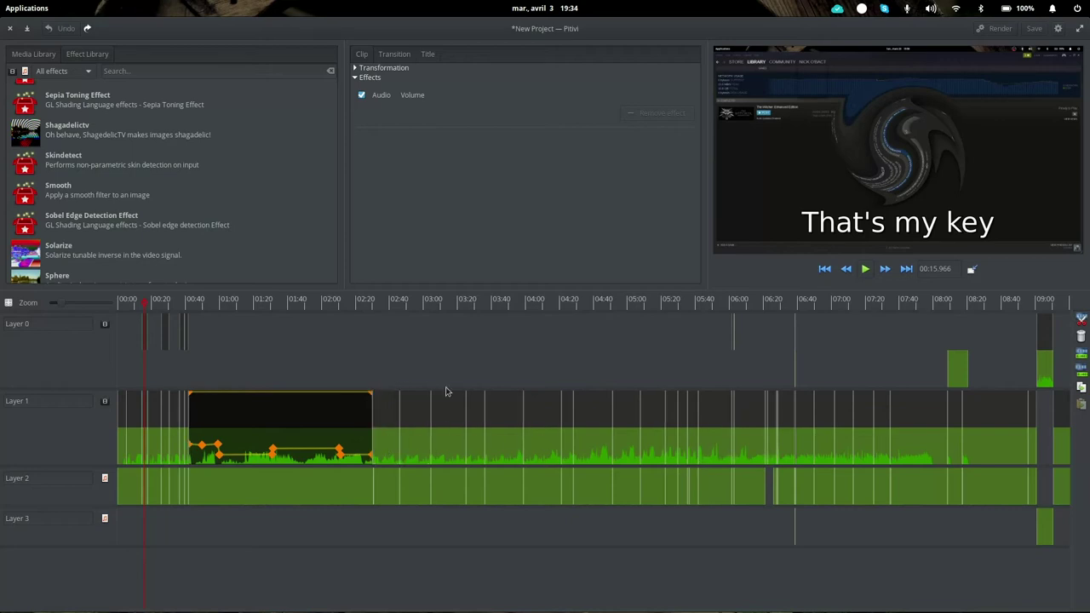
pyautogui.scroll(-5, 111, 109)
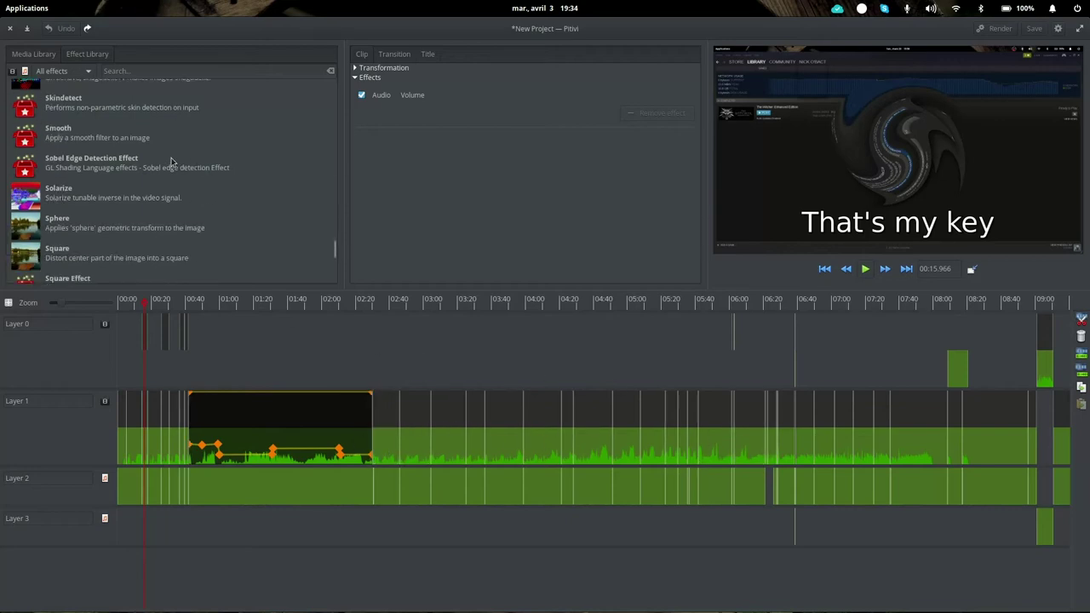
# List the audio effects and show the Volume and Transformation settings of the selected Layer 1 clip.
pyautogui.click(27, 72)
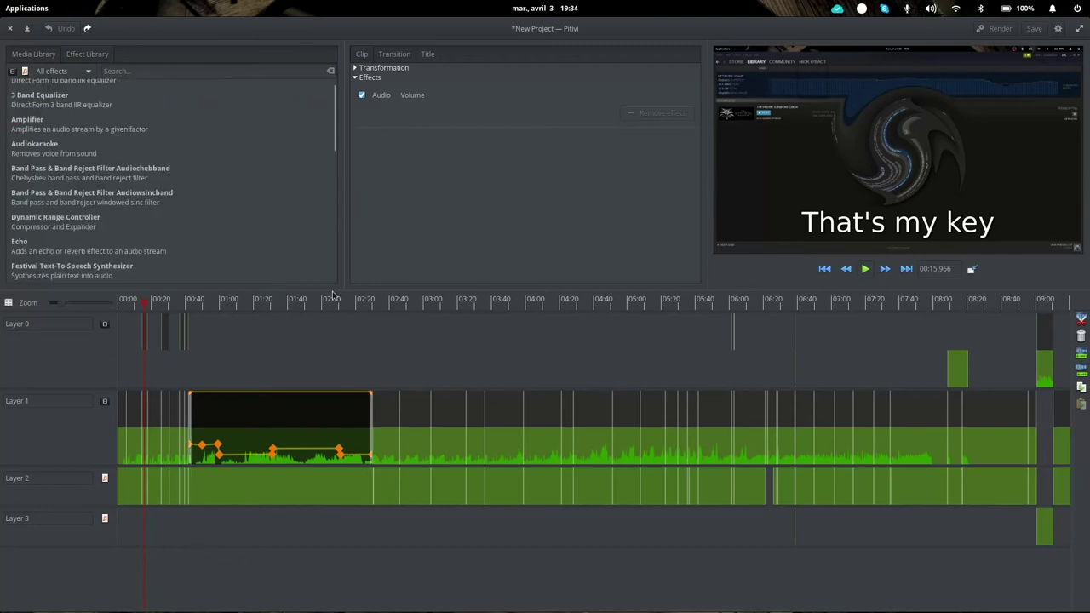
pyautogui.click(430, 97)
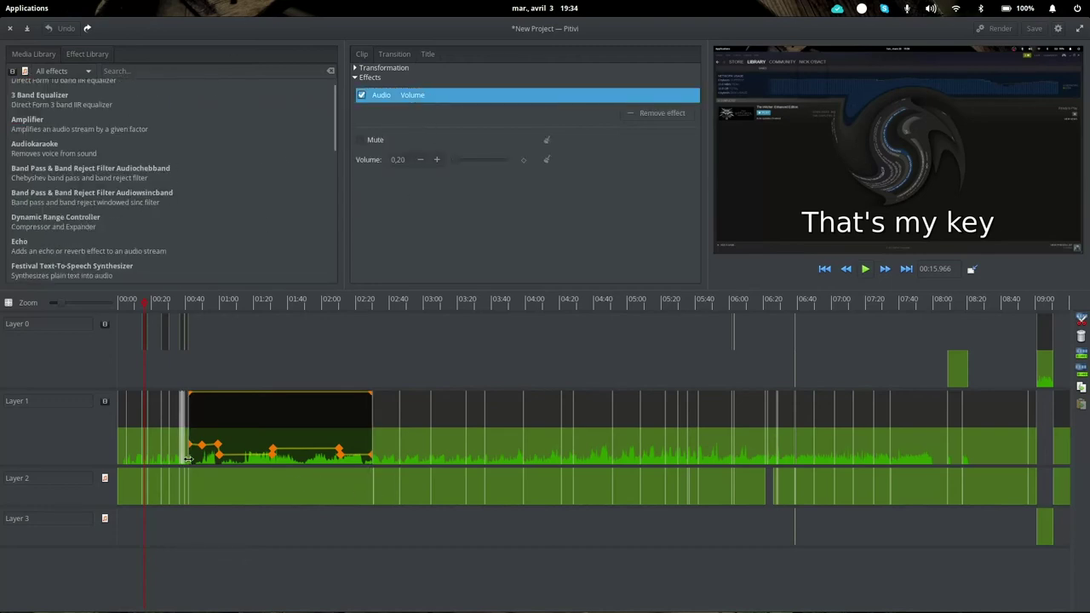
pyautogui.click(355, 69)
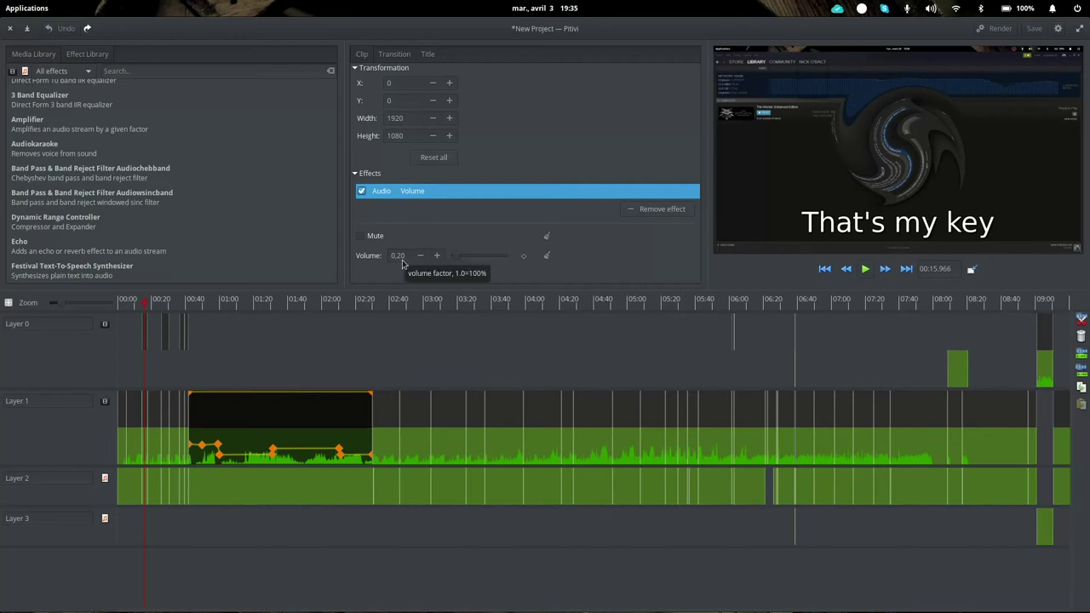
# Select the long Layer 2 audio clip and inspect its Volume effect settings.
pyautogui.click(253, 490)
pyautogui.click(434, 87)
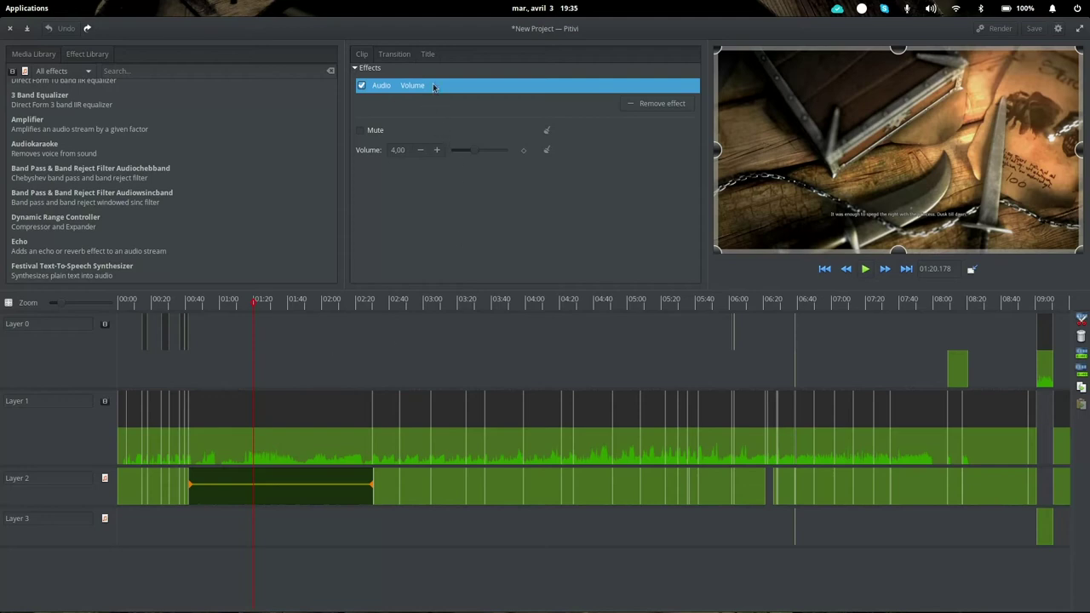
pyautogui.click(359, 74)
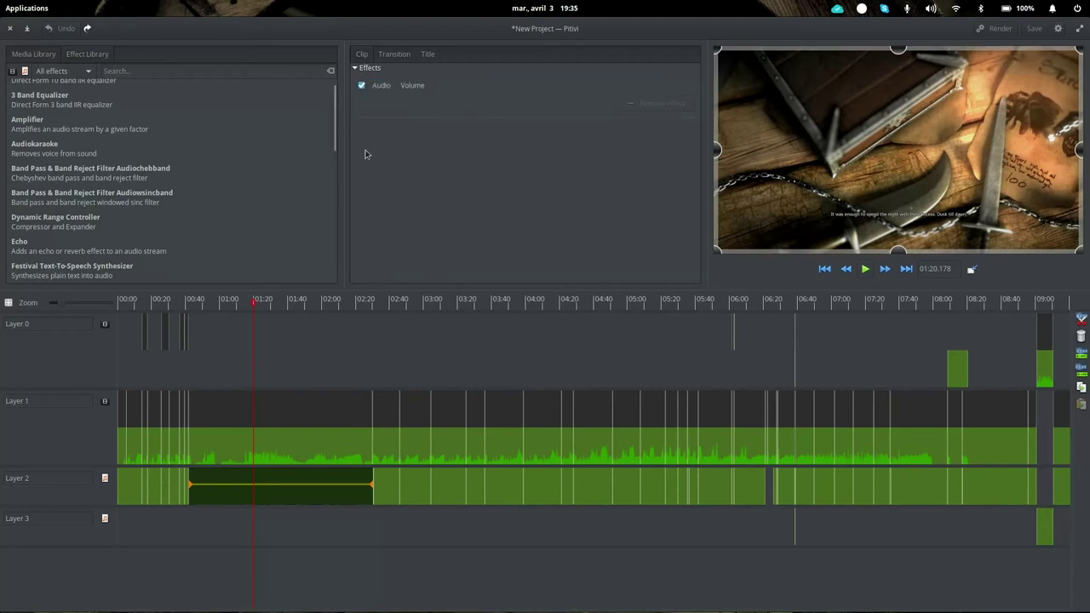
# Browse the audio effects list down to Volume and back up, and return to the video effects.
pyautogui.moveTo(336, 103); pyautogui.dragTo(323, 242)
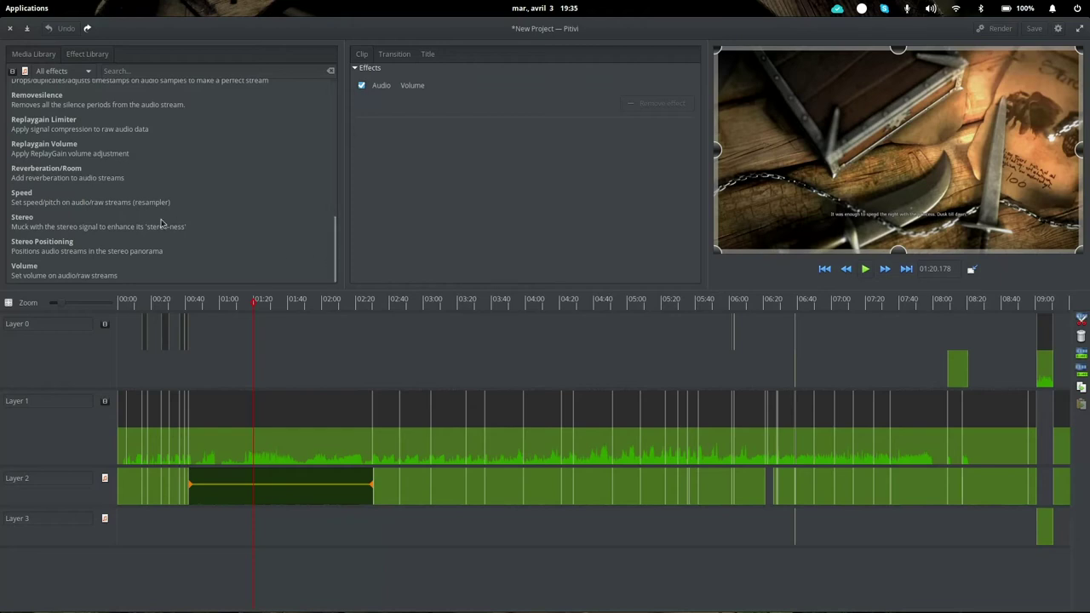
pyautogui.moveTo(341, 260); pyautogui.dragTo(344, 121)
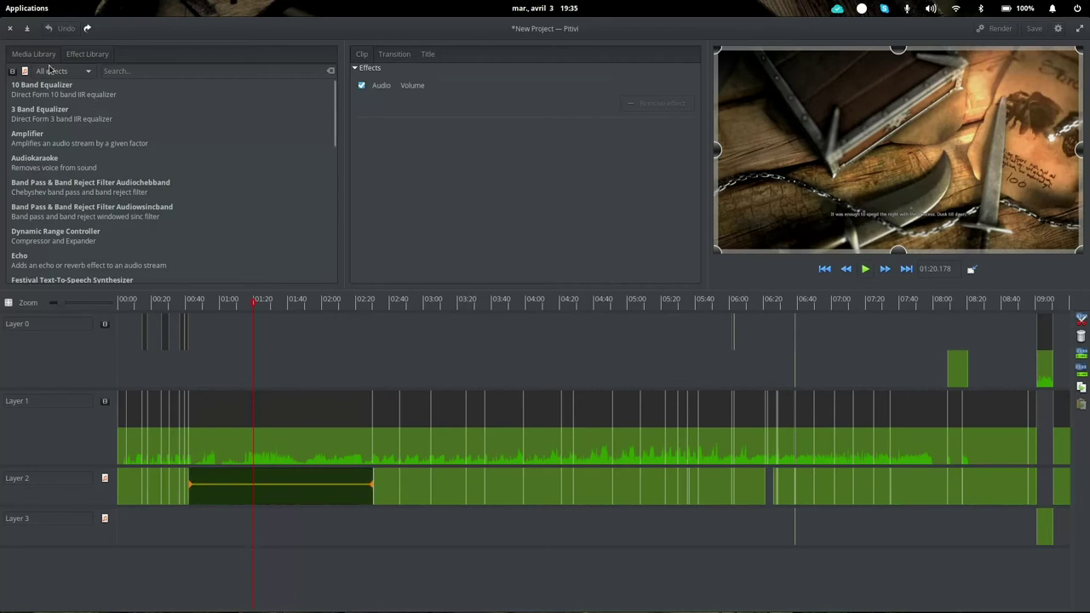
pyautogui.click(11, 72)
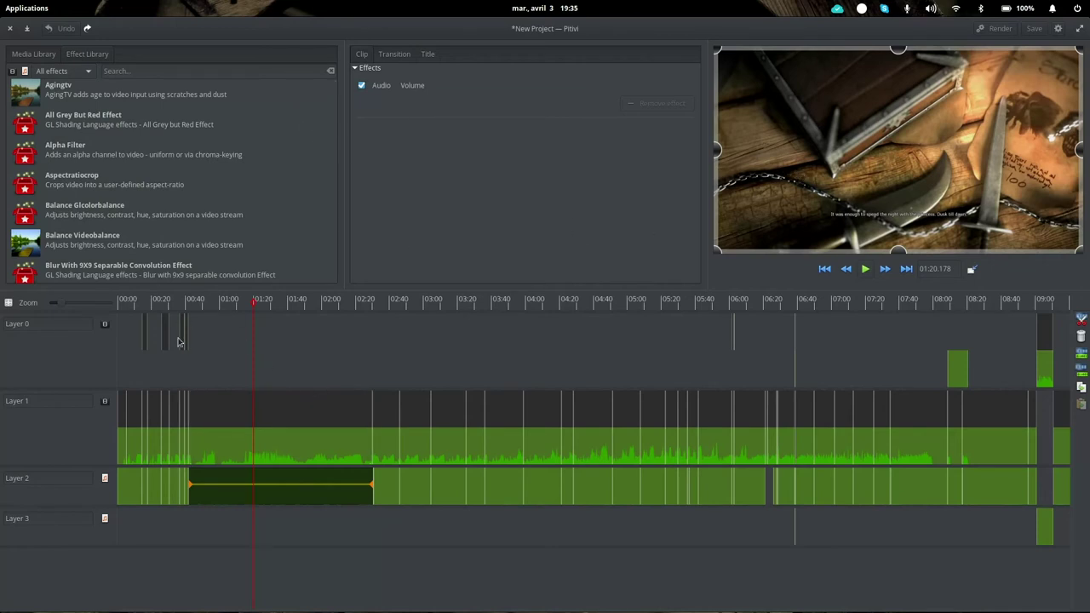
# Place the playhead at about 00:26.5 to preview the second twirled title and return to the media library.
pyautogui.click(165, 302)
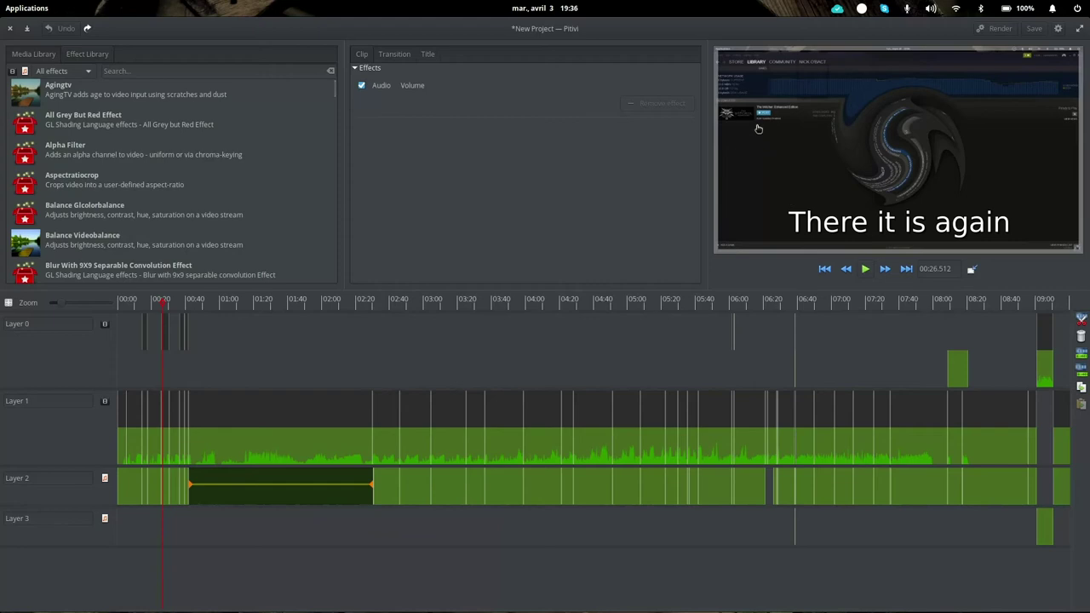
pyautogui.click(35, 54)
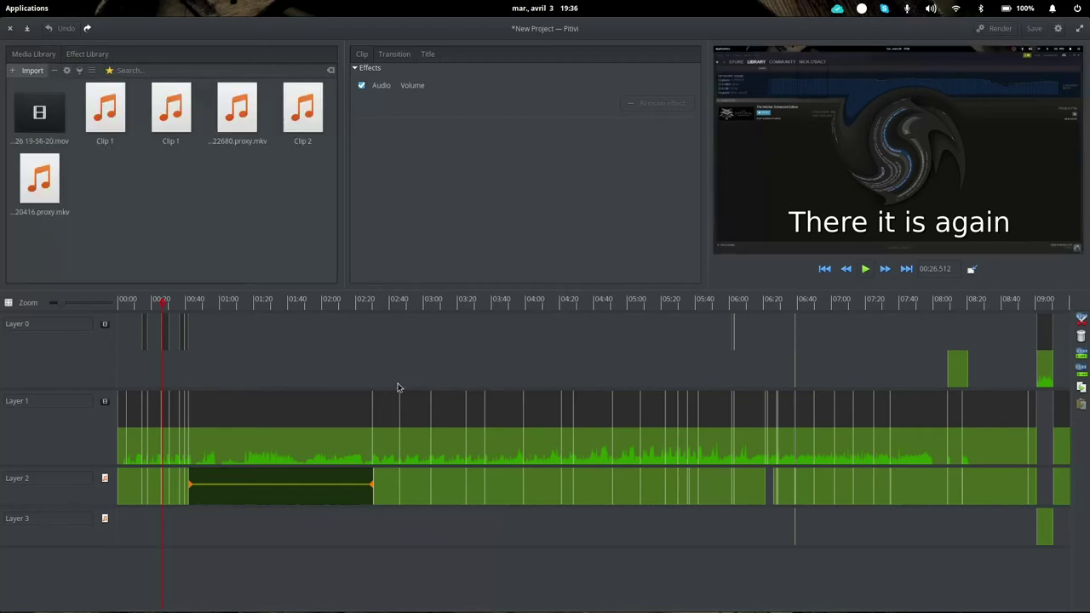
# Select the twirled clip in the preview, shrink it to 460 × 259 and move it to the frame's upper-left corner at X 10, Y 26.
pyautogui.moveTo(39, 112); pyautogui.dragTo(161, 173)
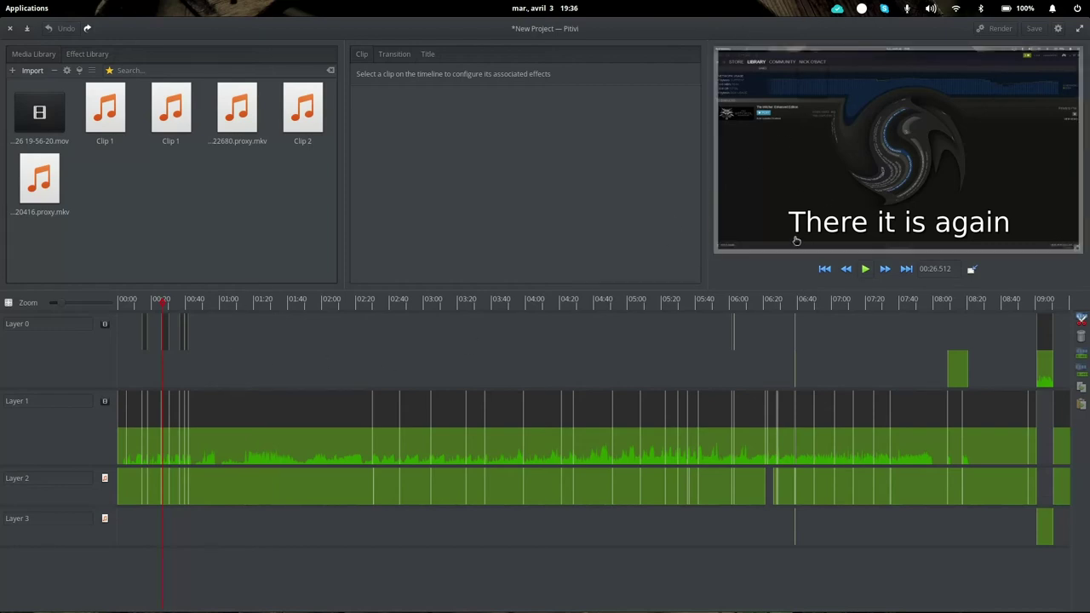
pyautogui.click(753, 206)
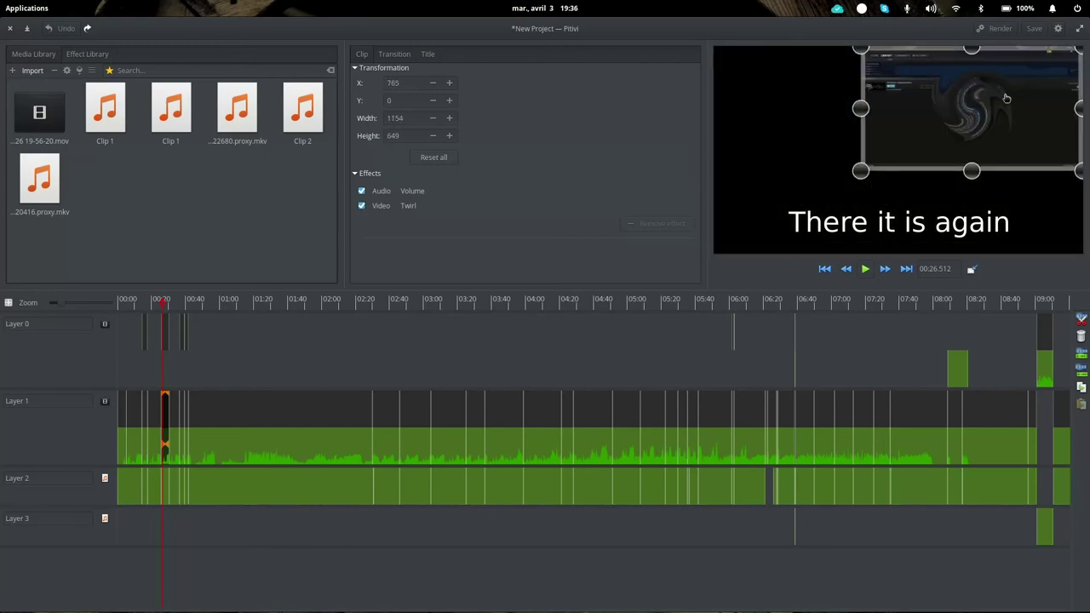
pyautogui.moveTo(867, 164); pyautogui.dragTo(983, 115)
pyautogui.moveTo(1051, 95); pyautogui.dragTo(771, 88)
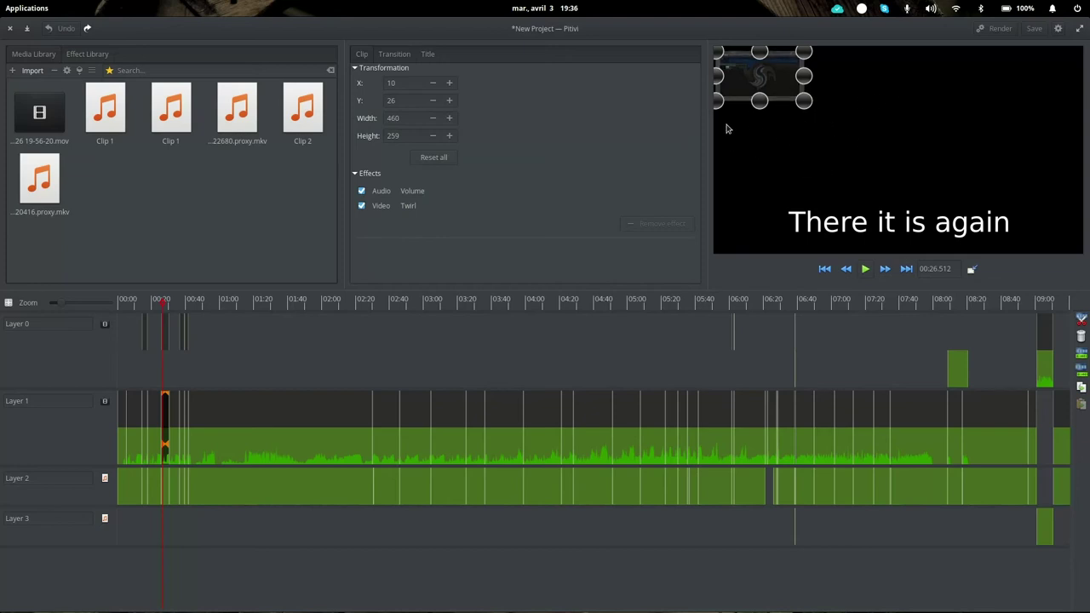
# Undo the resizing and repositioning of the twirled clip.
pyautogui.hotkey('ctrl', 'z')
pyautogui.hotkey('ctrl', 'z')
pyautogui.hotkey('ctrl', 'z')
pyautogui.hotkey('ctrl', 'z')
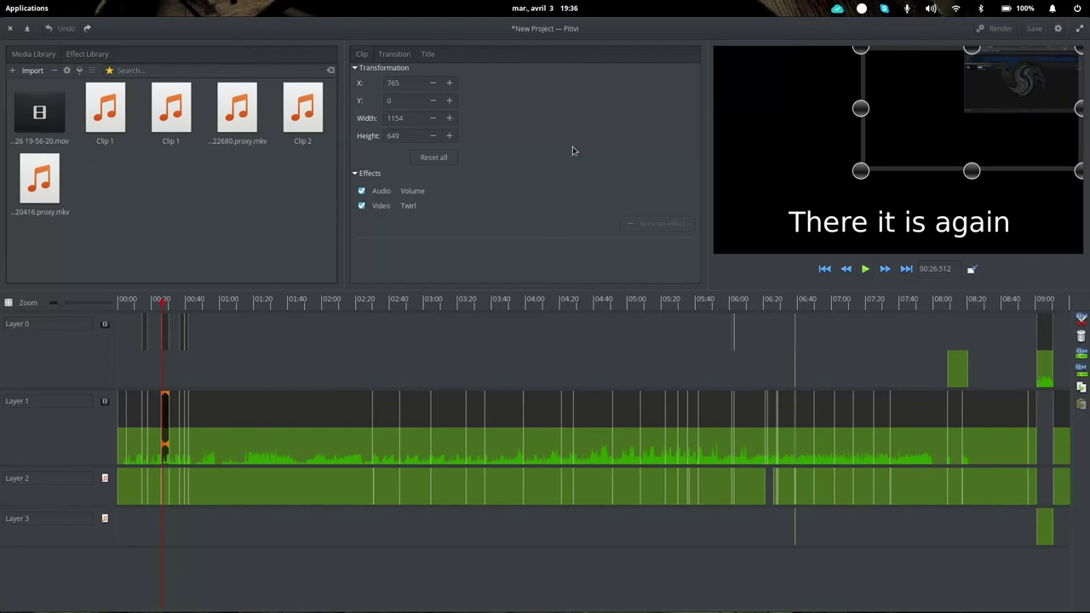
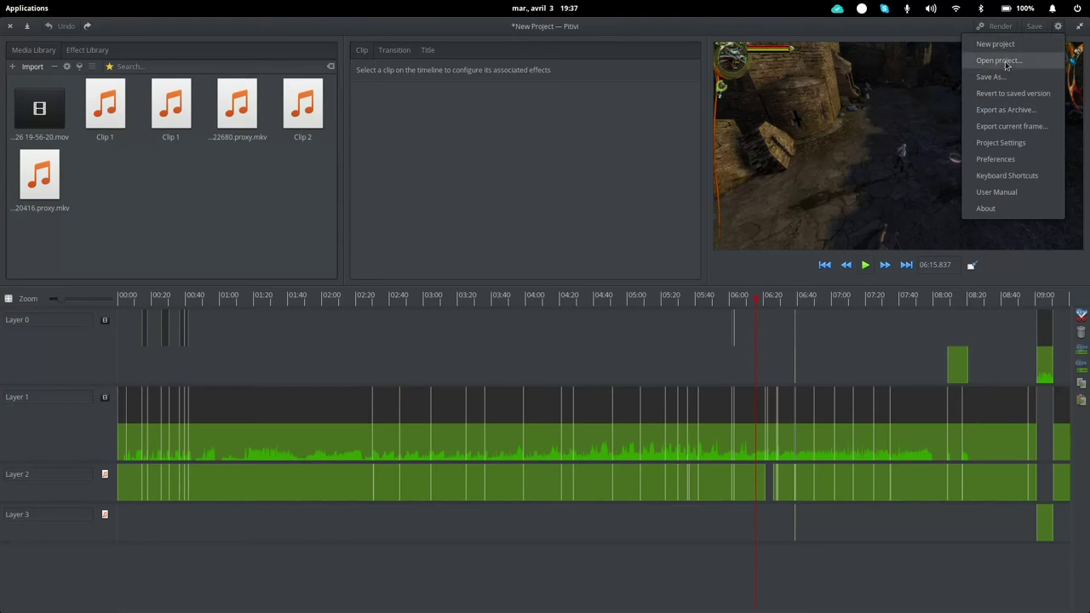
# Review the Timeline and Shortcuts preferences, close them, and look over the available project commands.
pyautogui.click(1014, 163)
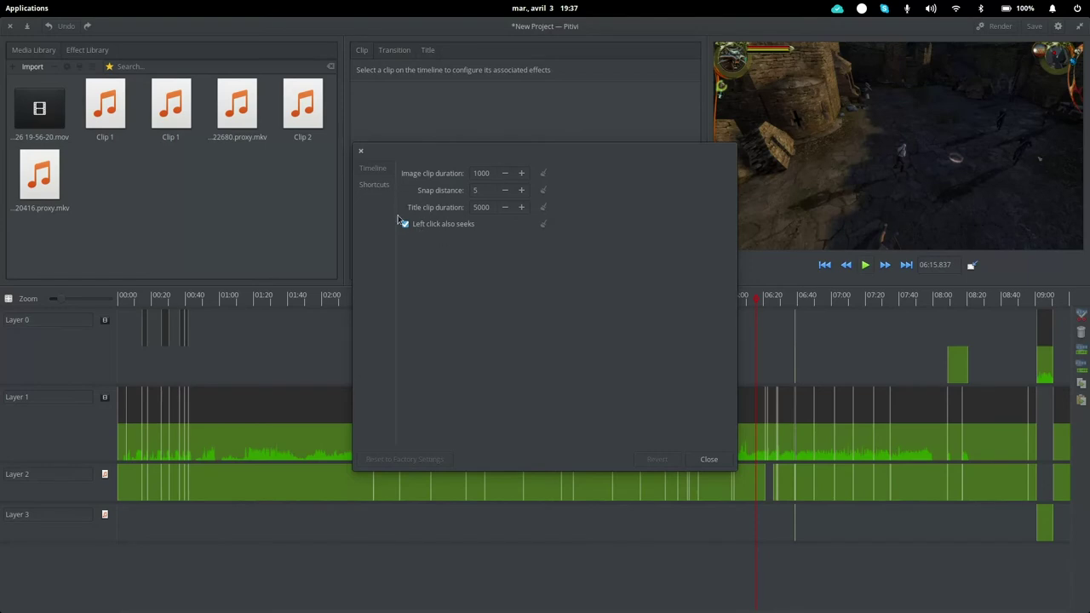
pyautogui.click(377, 187)
pyautogui.scroll(-6, 558, 227)
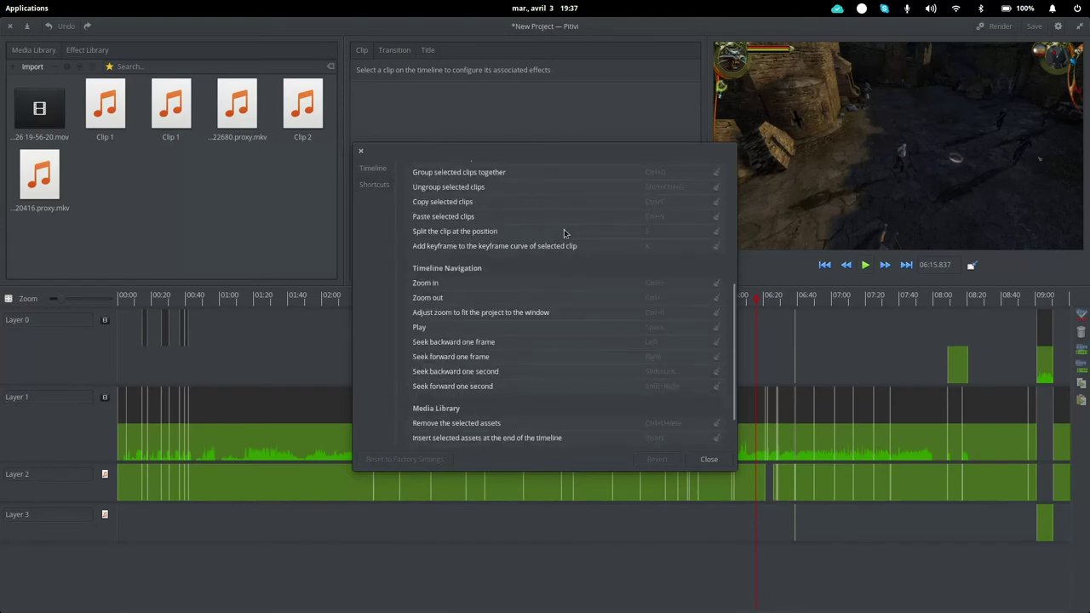
pyautogui.click(710, 461)
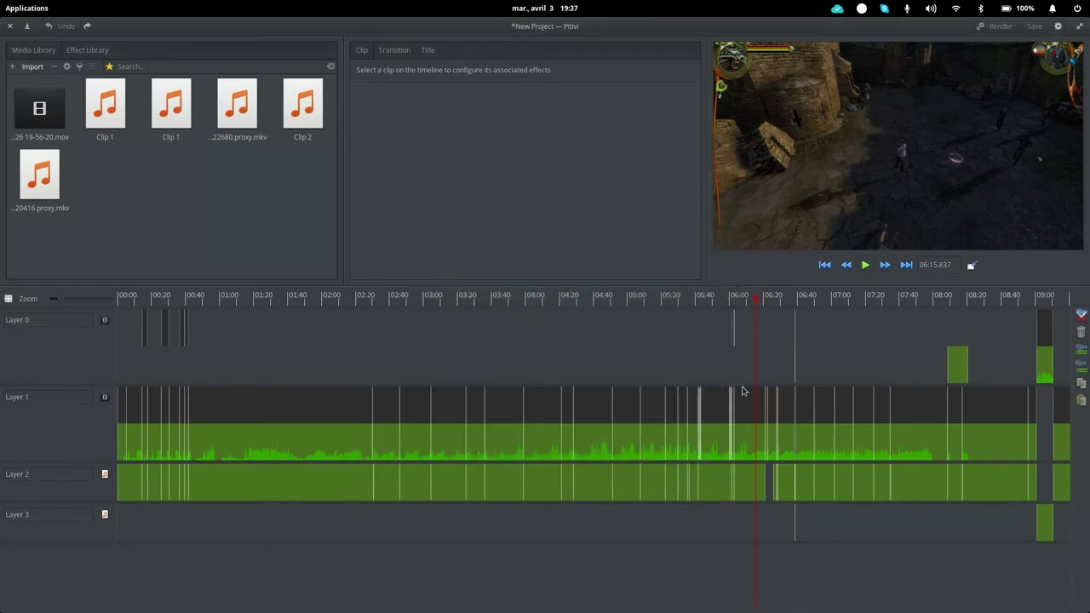
pyautogui.click(1059, 26)
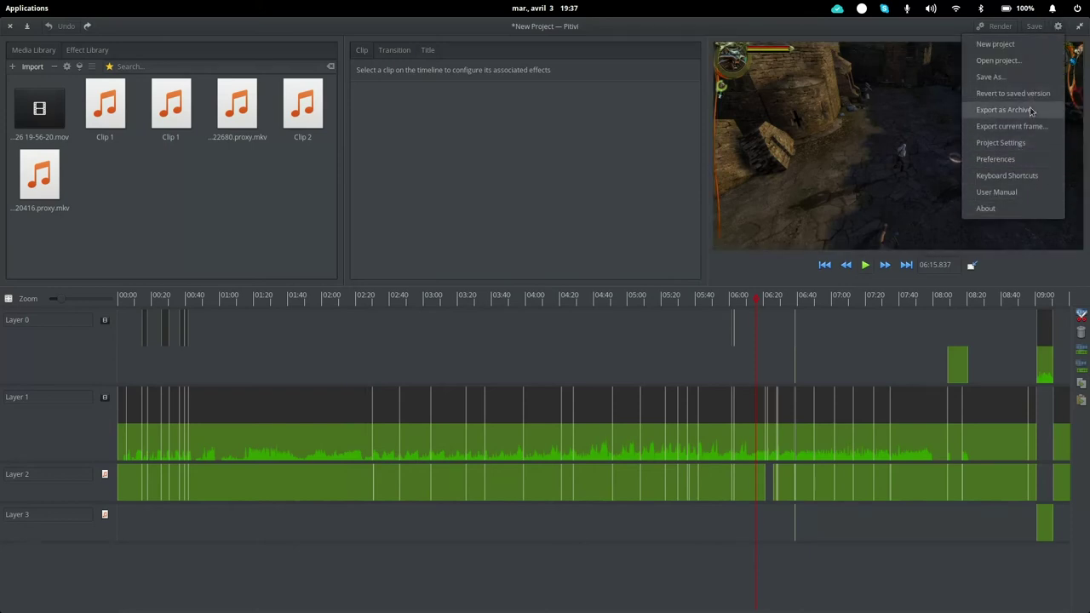
pyautogui.click(1059, 26)
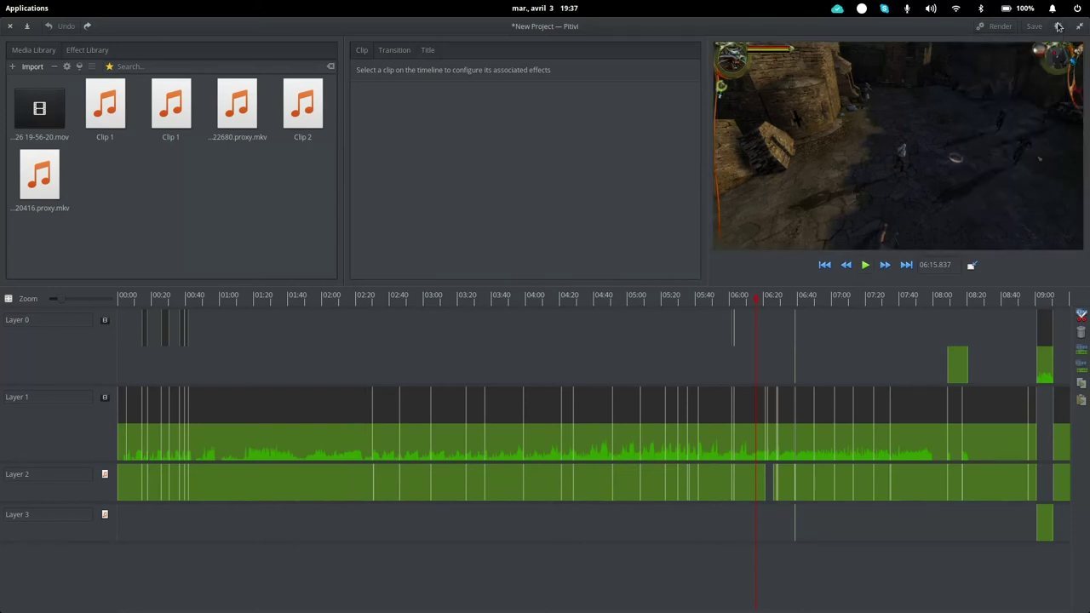
# Open the render settings and review the destination folder and container format choices without changing them.
pyautogui.click(1001, 27)
pyautogui.click(451, 176)
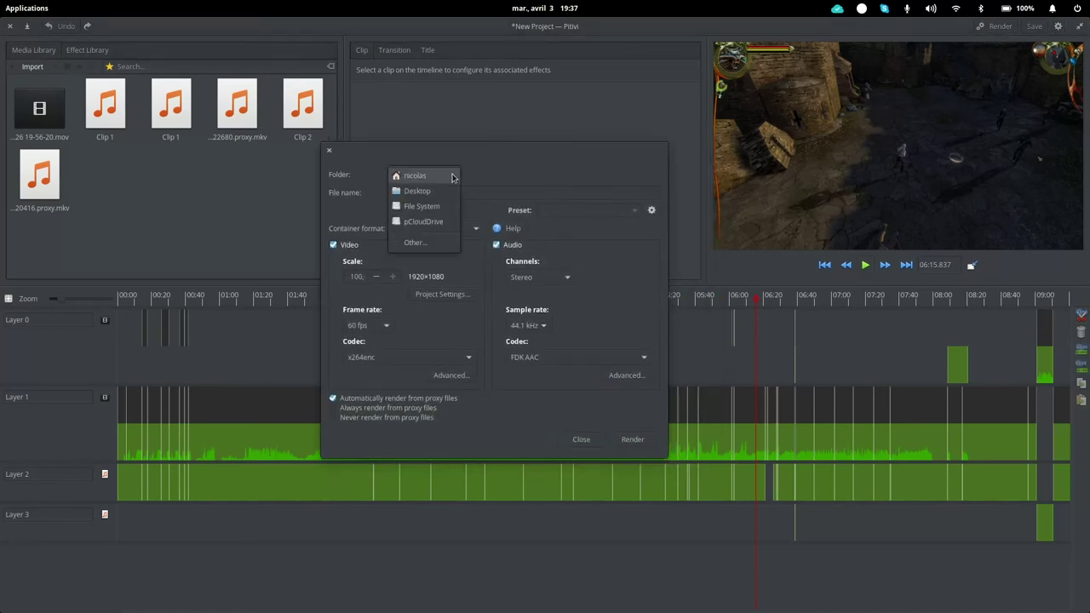
pyautogui.click(466, 169)
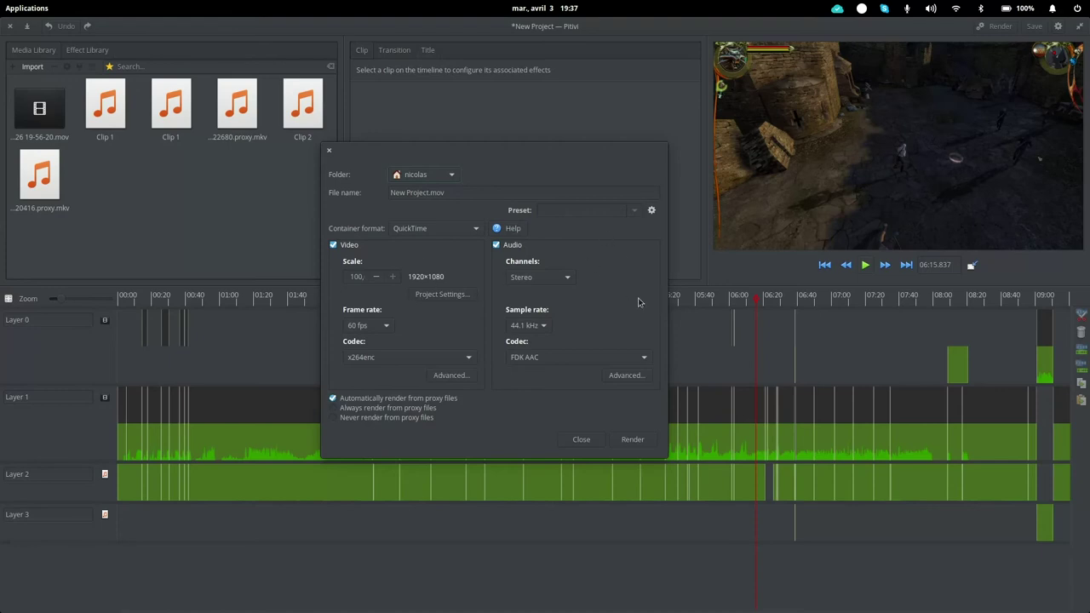
pyautogui.click(456, 230)
pyautogui.click(513, 167)
pyautogui.moveTo(531, 151); pyautogui.dragTo(530, 156)
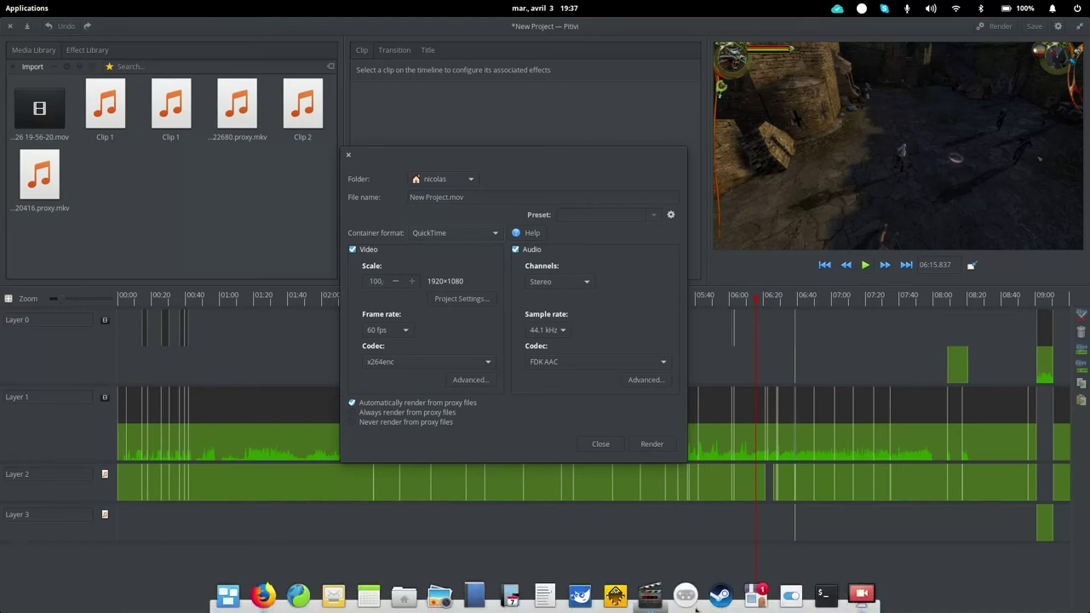
# Open a terminal and list the available package completions for "sudo apt install gstreamer".
pyautogui.click(822, 599)
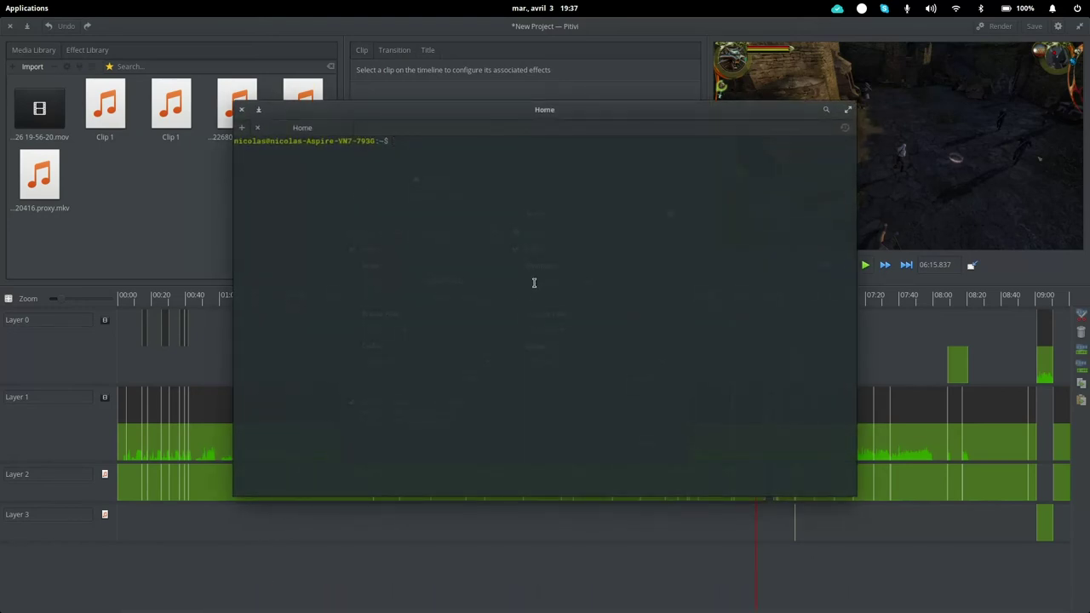
pyautogui.write('sudo apt install gstreamer')
pyautogui.press('Tab')
pyautogui.press('Tab')
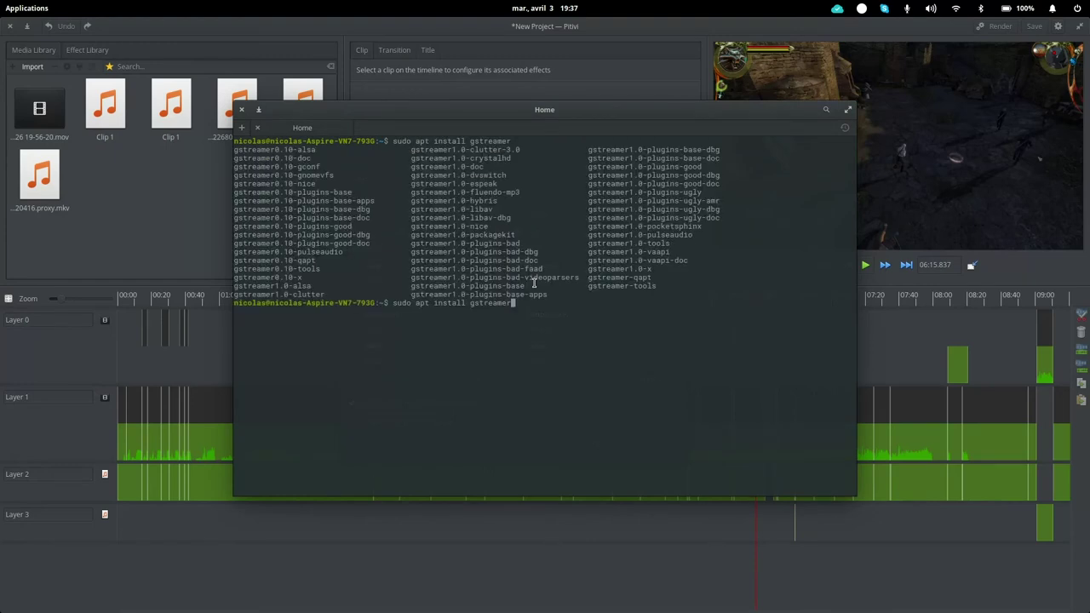
# Narrow the package completions to "gstreamer1.0-plugins-" and close the terminal after viewing the plugin packages.
pyautogui.write('1.0-plugins-')
pyautogui.press('Tab')
pyautogui.press('Tab')
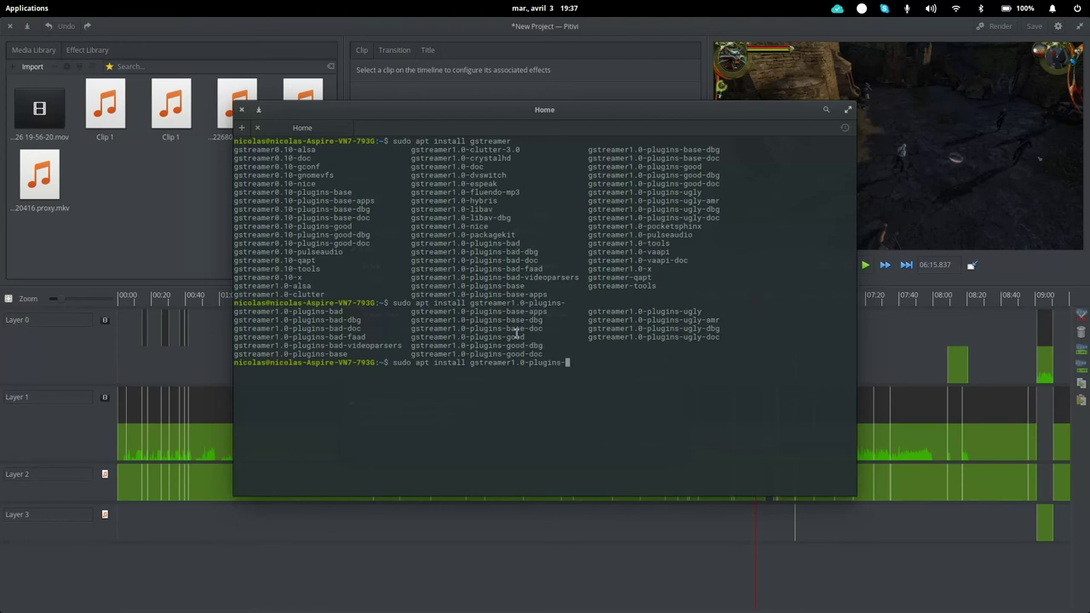
pyautogui.moveTo(528, 110); pyautogui.dragTo(521, 99)
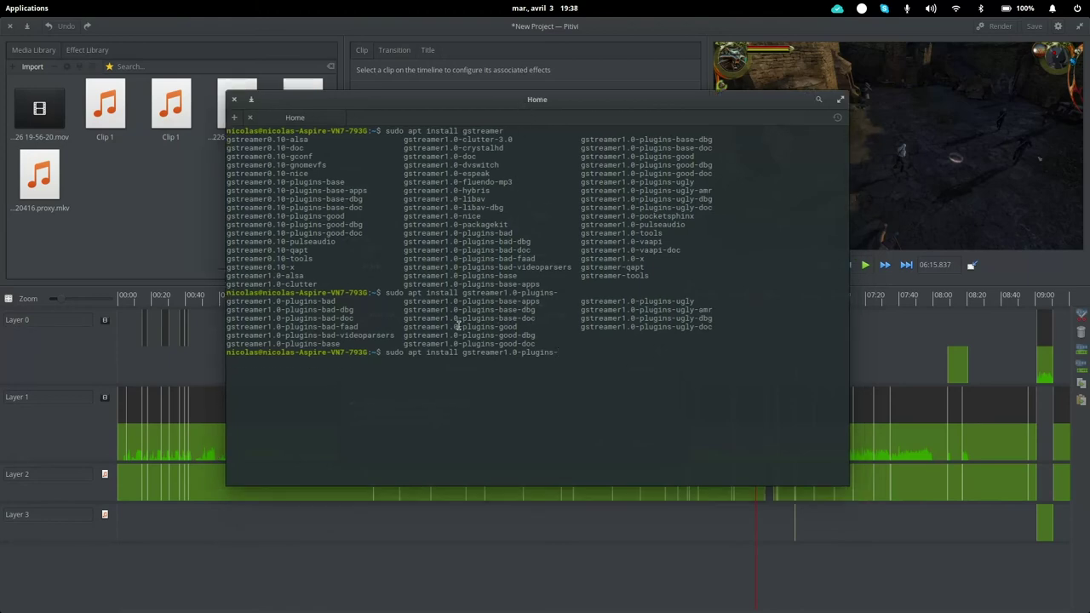
pyautogui.click(235, 99)
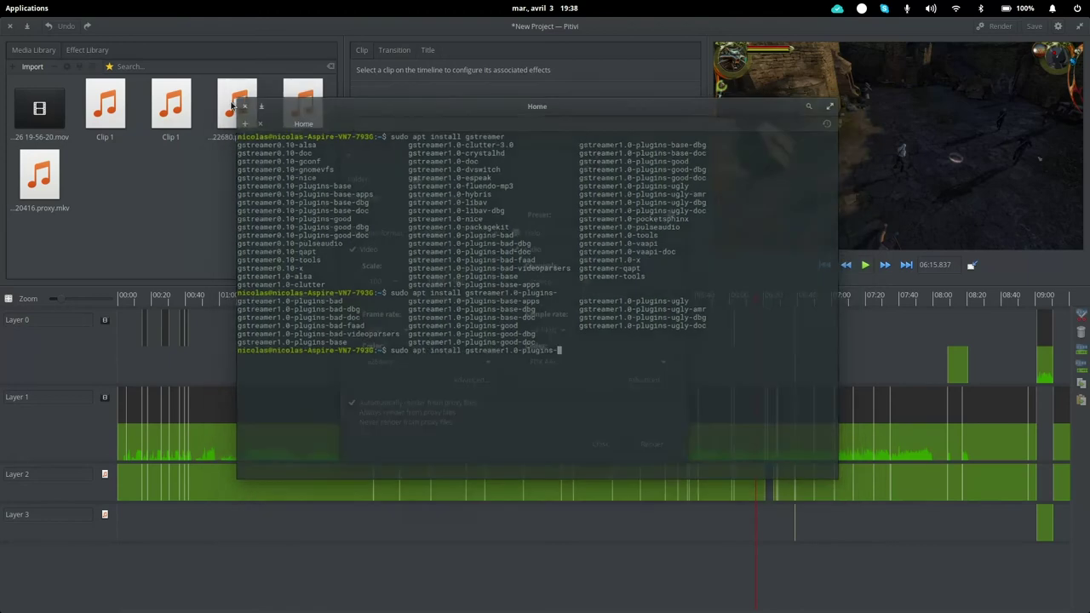
# Review the render container formats again, keeping QuickTime as the chosen format.
pyautogui.click(453, 241)
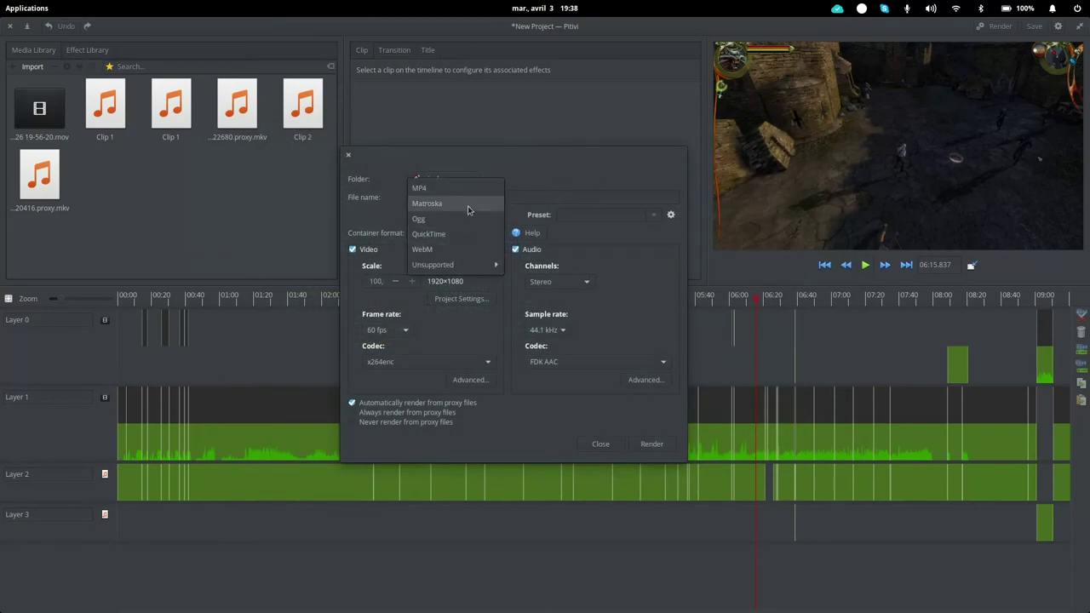
pyautogui.click(457, 228)
pyautogui.click(440, 240)
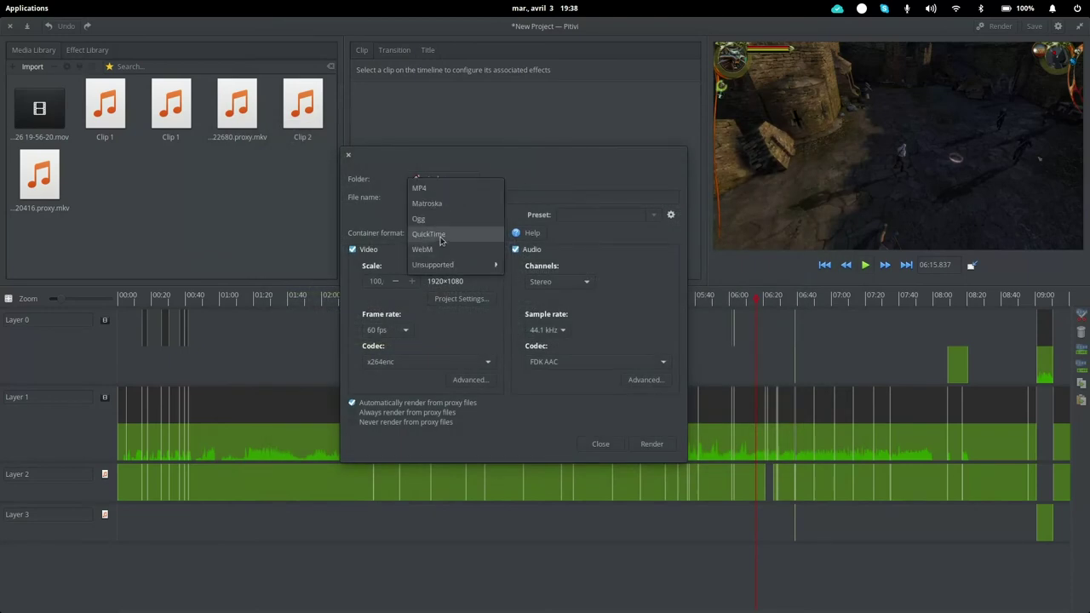
pyautogui.click(550, 182)
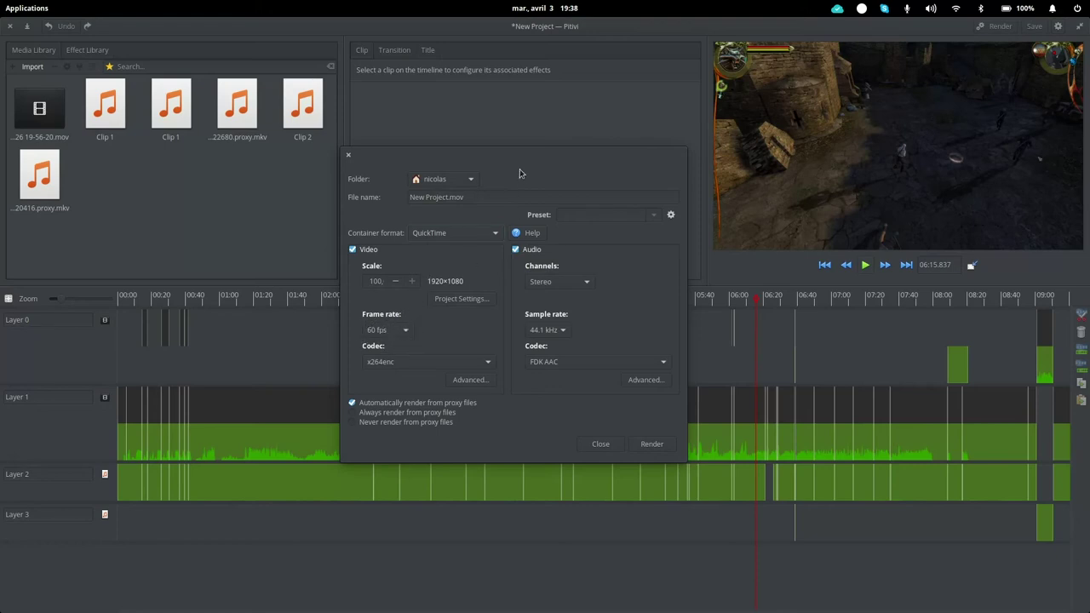
pyautogui.moveTo(520, 156); pyautogui.dragTo(515, 149)
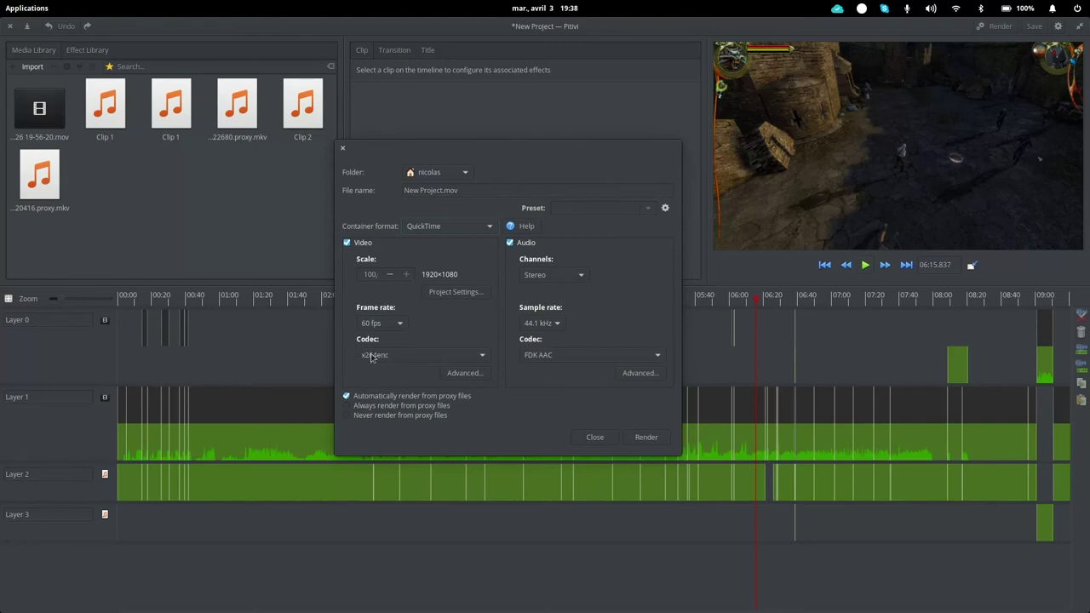
# Inspect the advanced options of the x264enc video codec and close them unchanged.
pyautogui.click(464, 373)
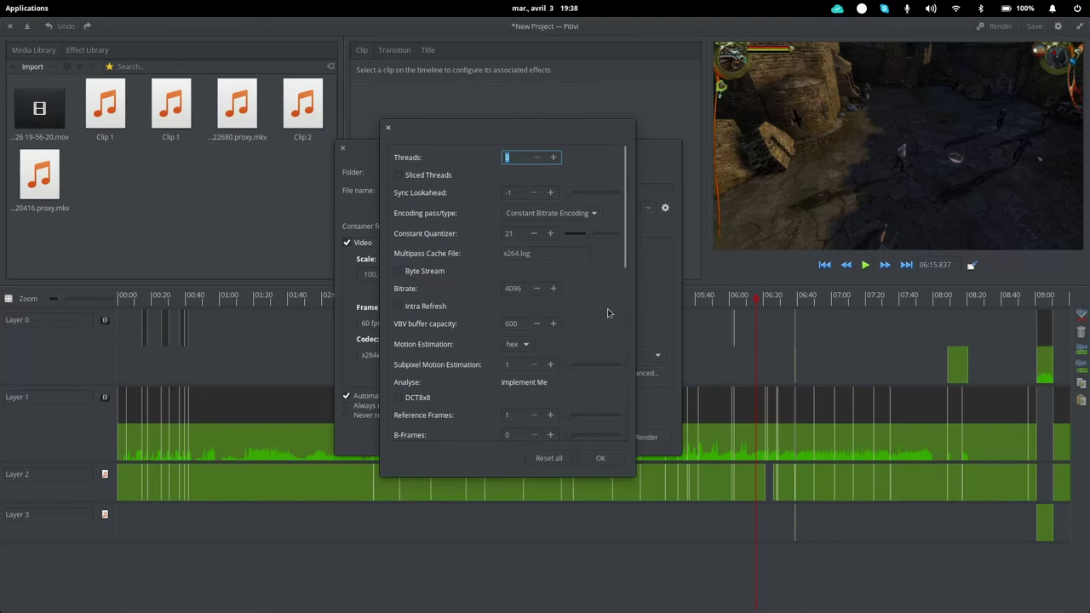
pyautogui.click(589, 458)
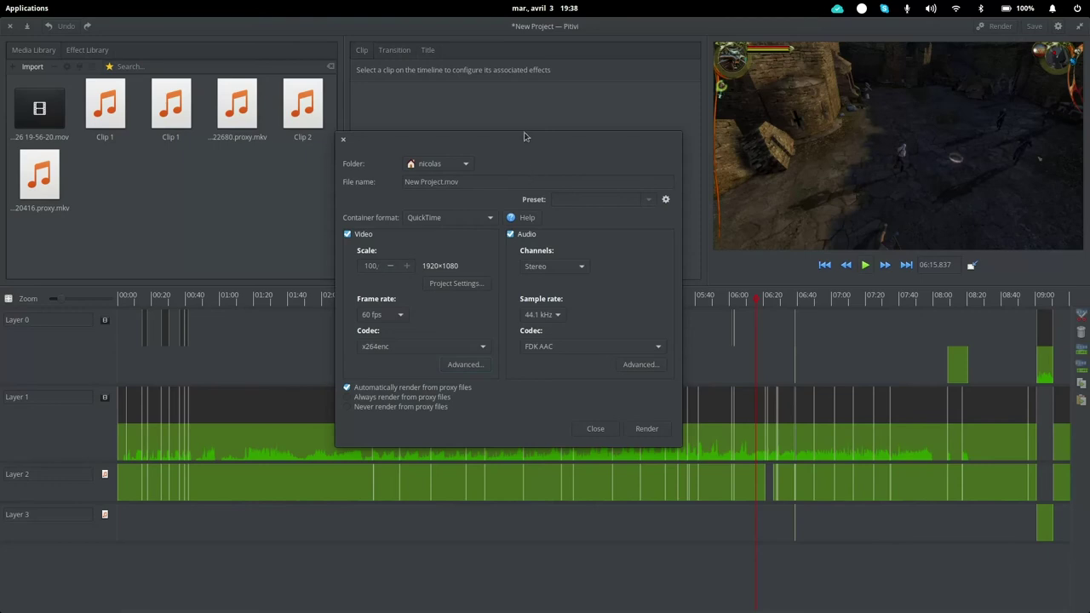
pyautogui.moveTo(530, 134)
pyautogui.mouseDown()
pyautogui.moveTo(523, 141)
pyautogui.moveTo(530, 129)
pyautogui.mouseUp()
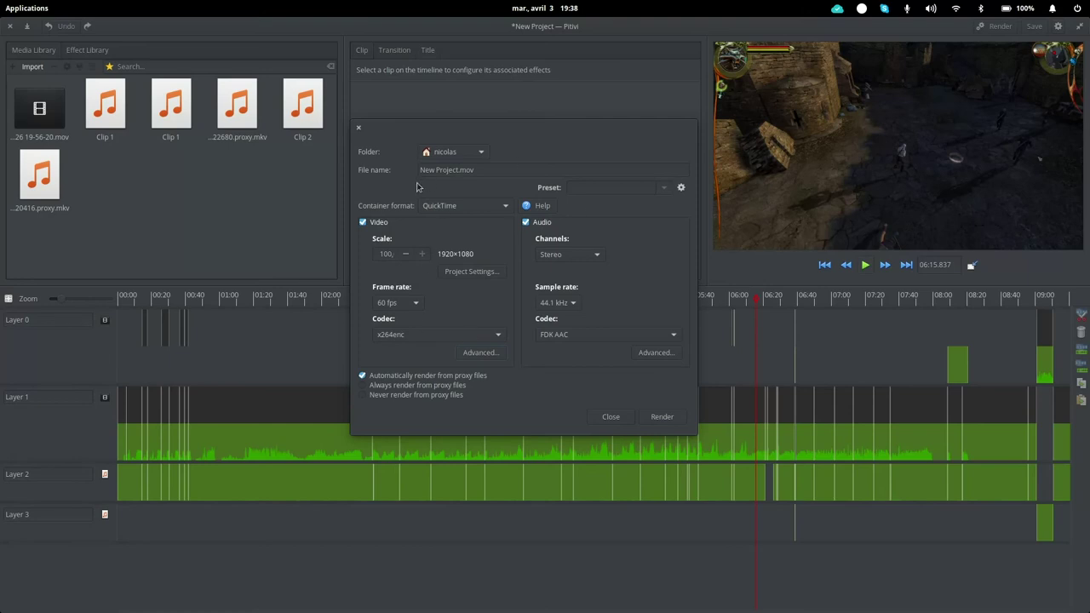
# View the unsupported container formats offered for rendering and dismiss the choices.
pyautogui.click(452, 201)
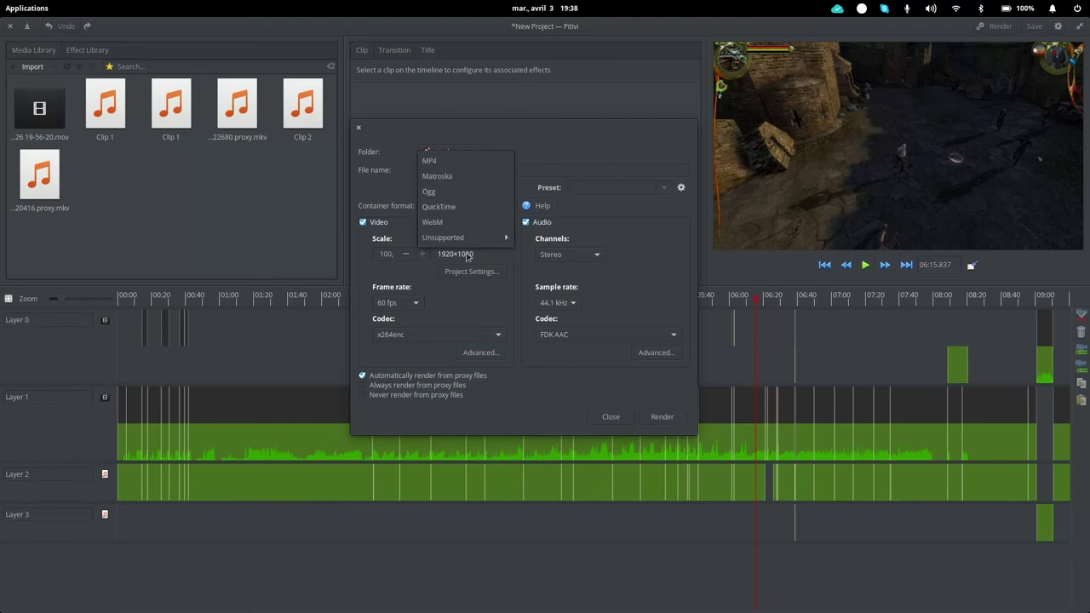
pyautogui.moveTo(458, 237)
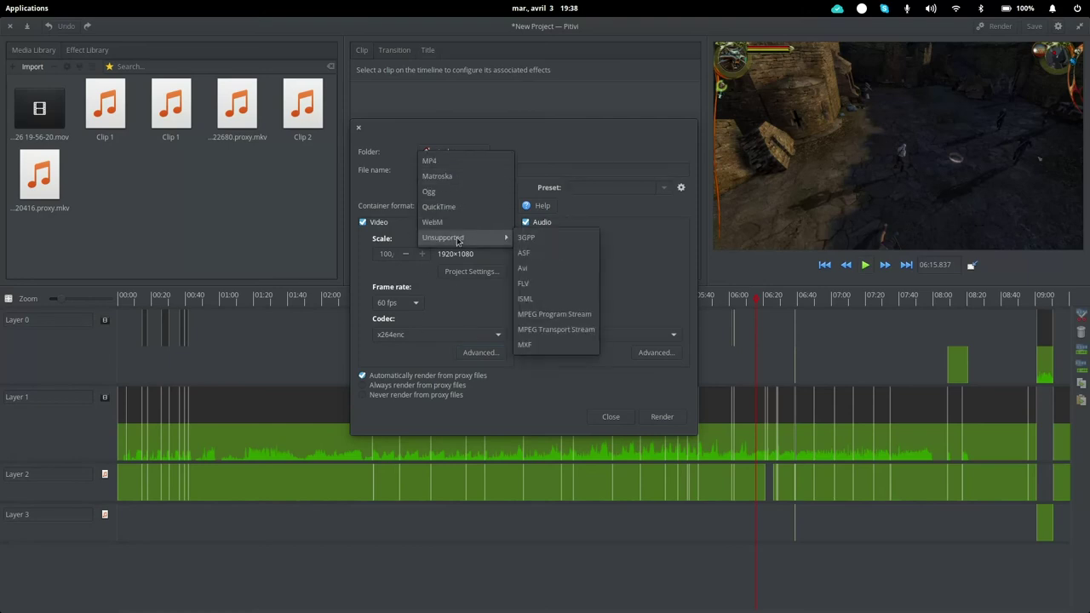
pyautogui.click(480, 126)
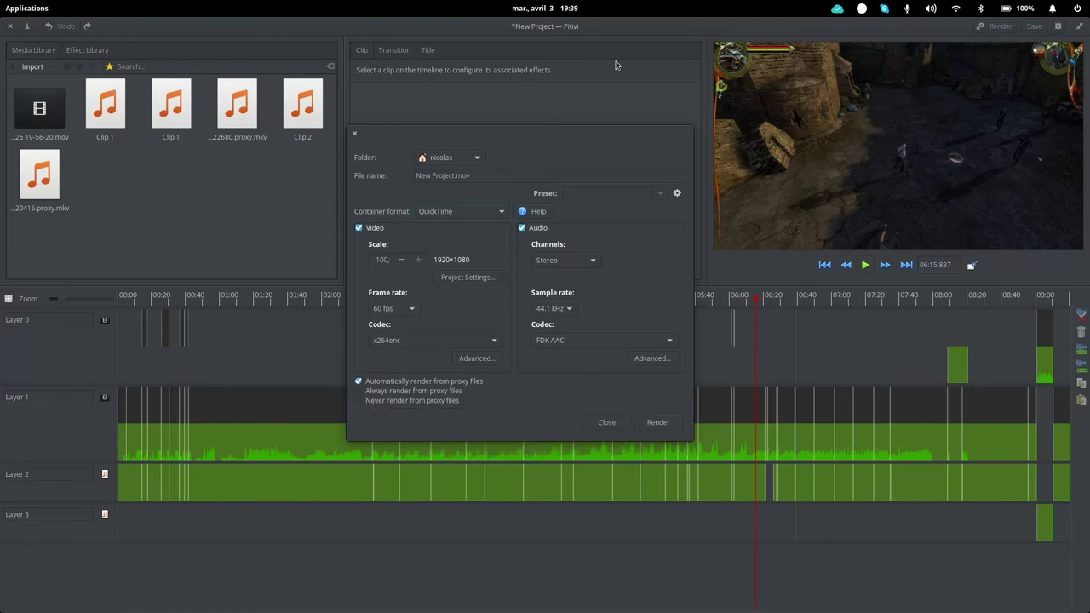
# Set the render to never use proxy files and close the render settings without rendering.
pyautogui.moveTo(519, 137); pyautogui.dragTo(515, 121)
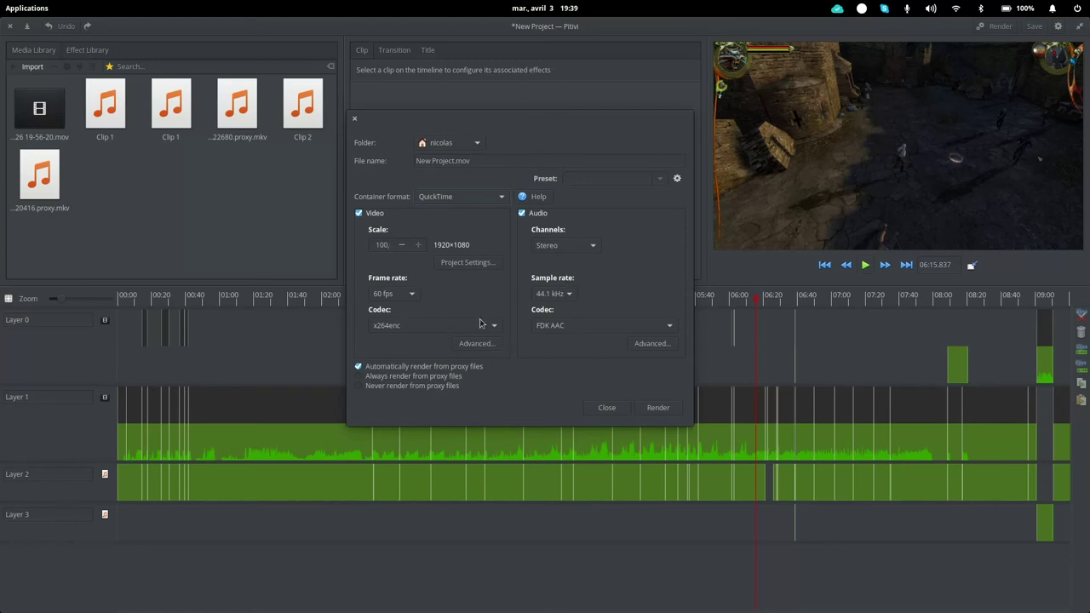
pyautogui.click(381, 387)
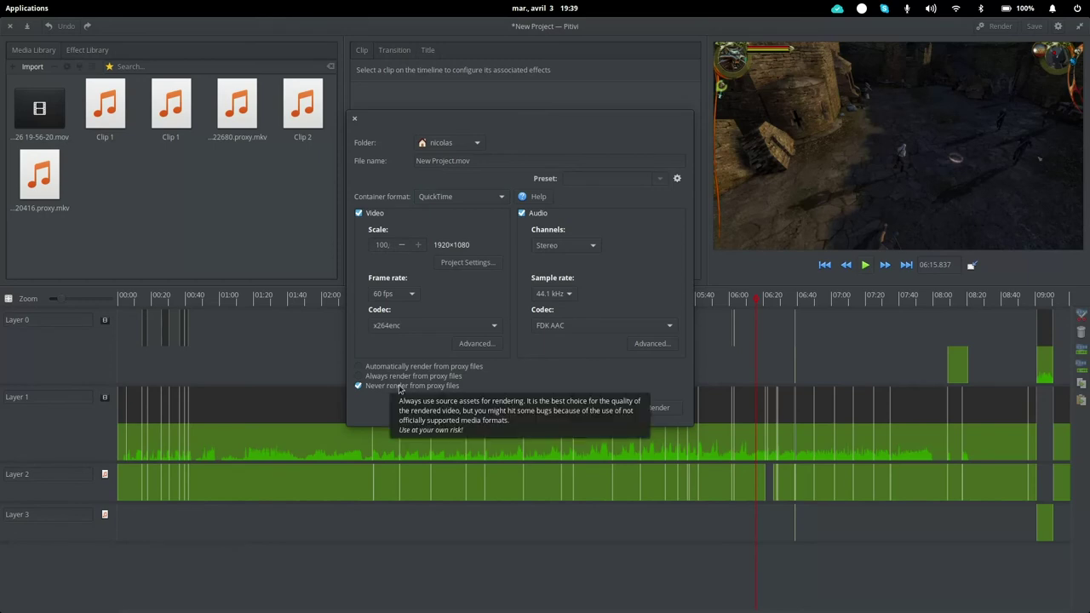
pyautogui.click(604, 407)
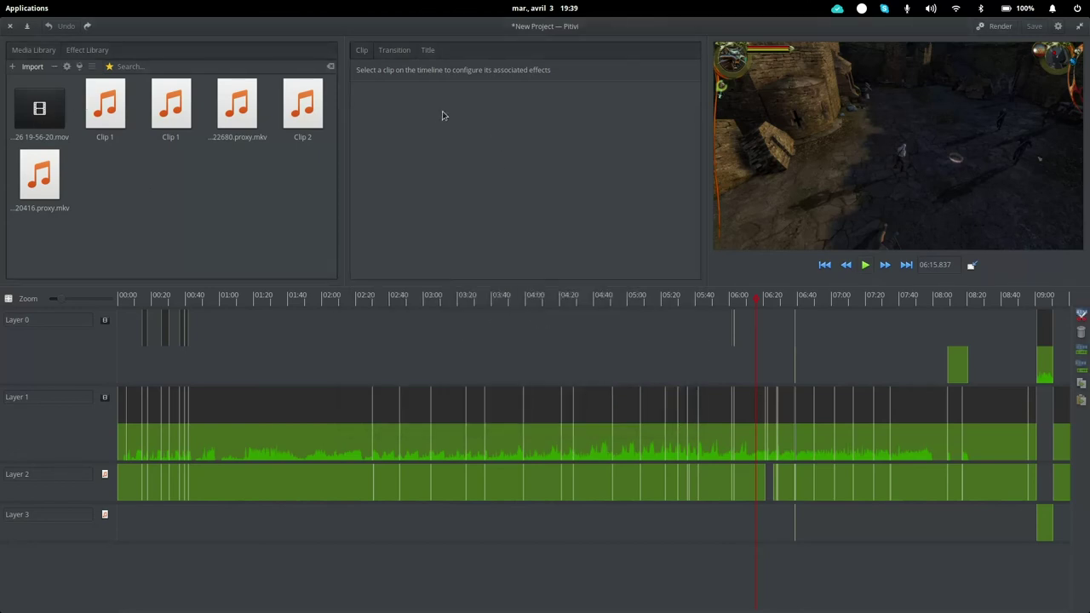
# Move the playhead to about 08:07.5, at the start of the late Layer 0 audio clip.
pyautogui.click(913, 299)
pyautogui.click(946, 296)
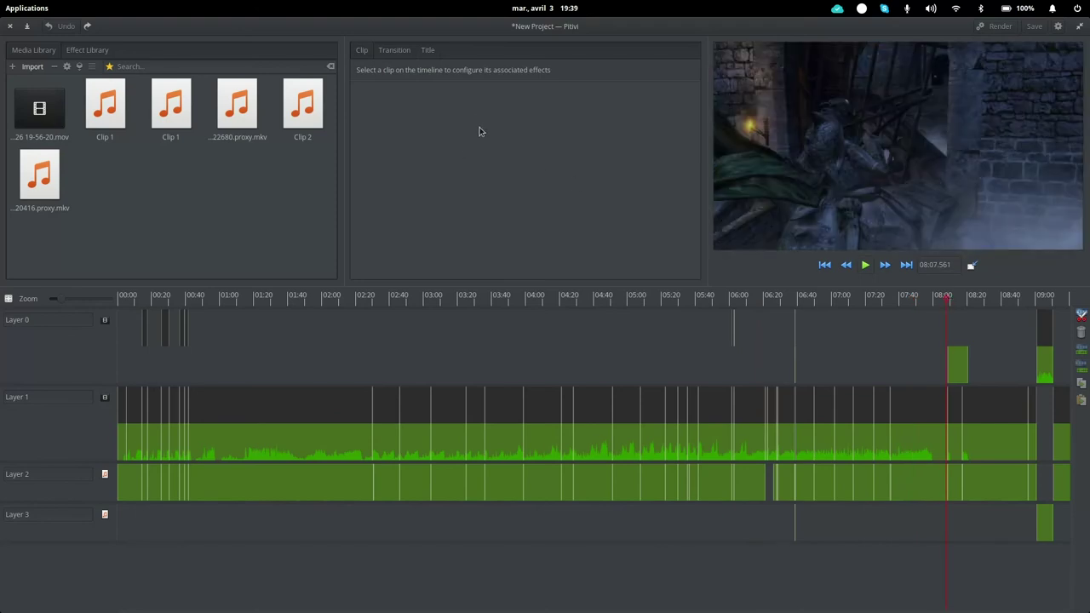
pyautogui.press('super')
pyautogui.write('kdelive')
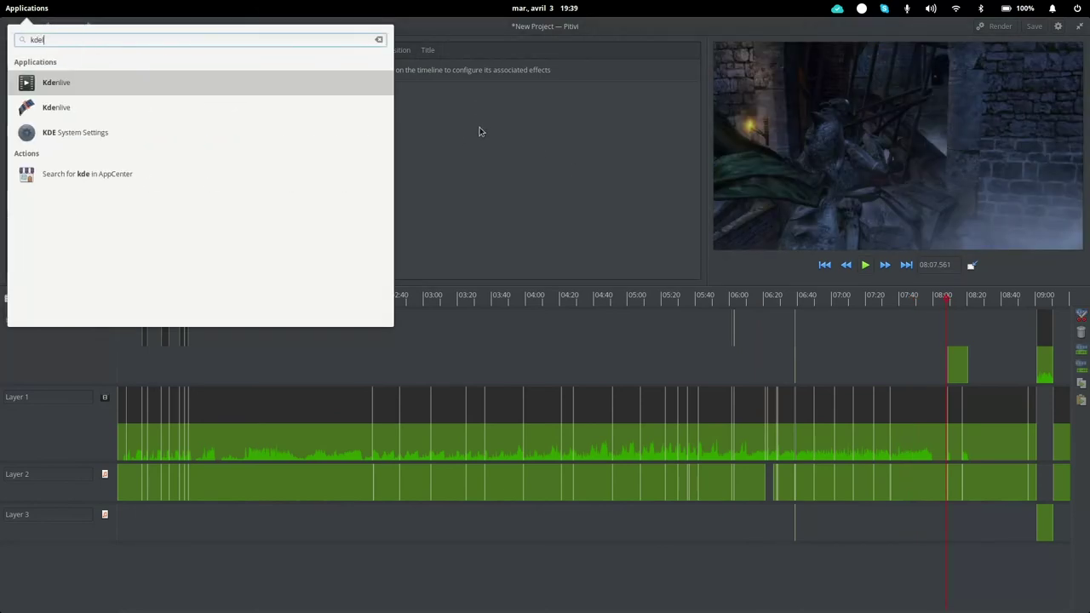
pyautogui.click(508, 7)
# Find and launch Kdenlive, accepting the default project folder.
pyautogui.click(24, 10)
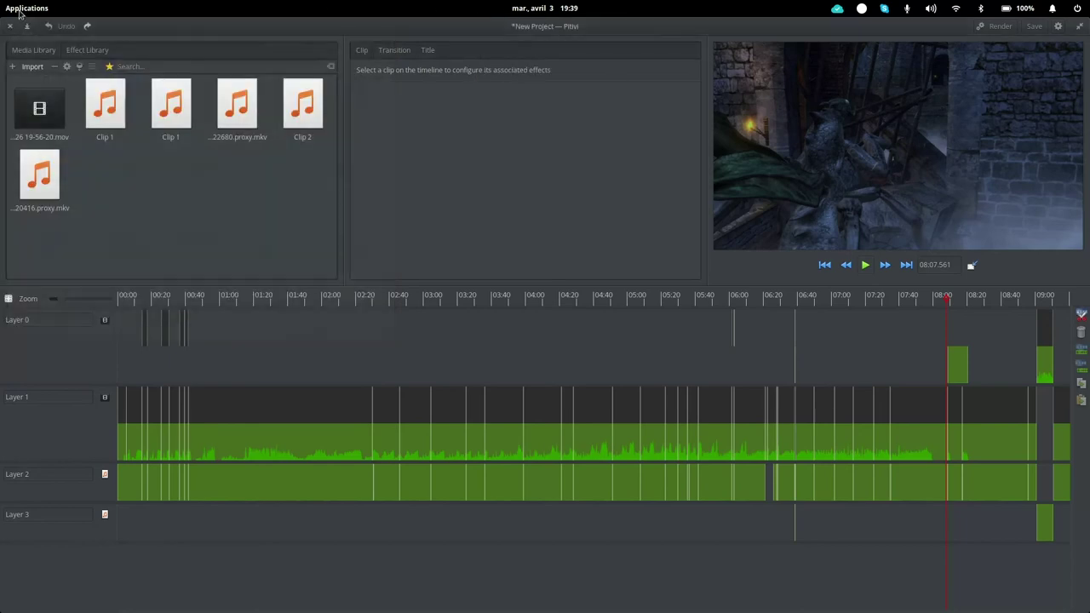
pyautogui.write('kdenlive')
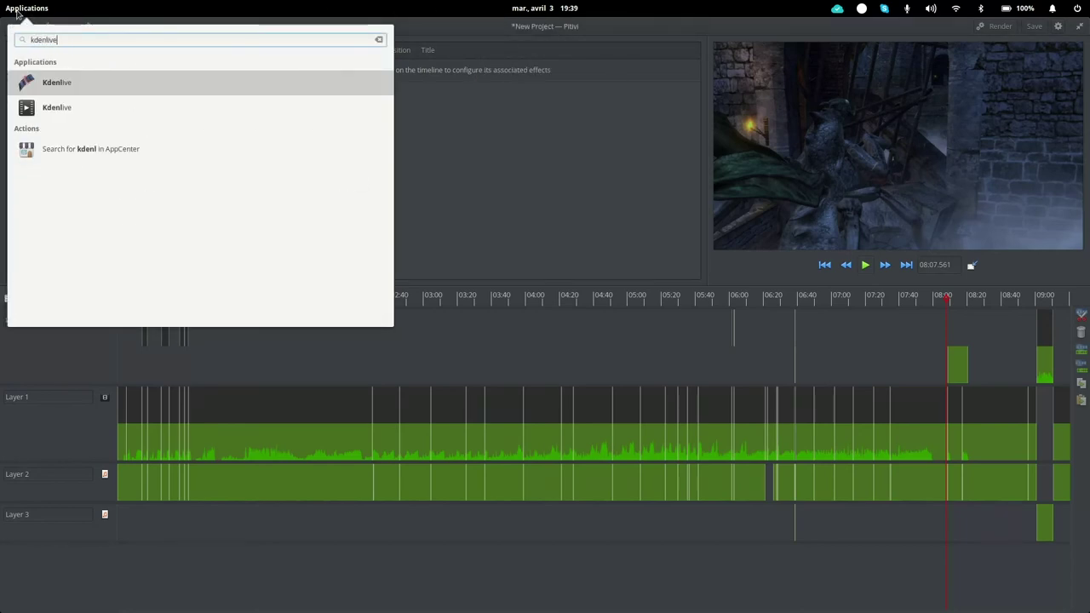
pyautogui.click(83, 84)
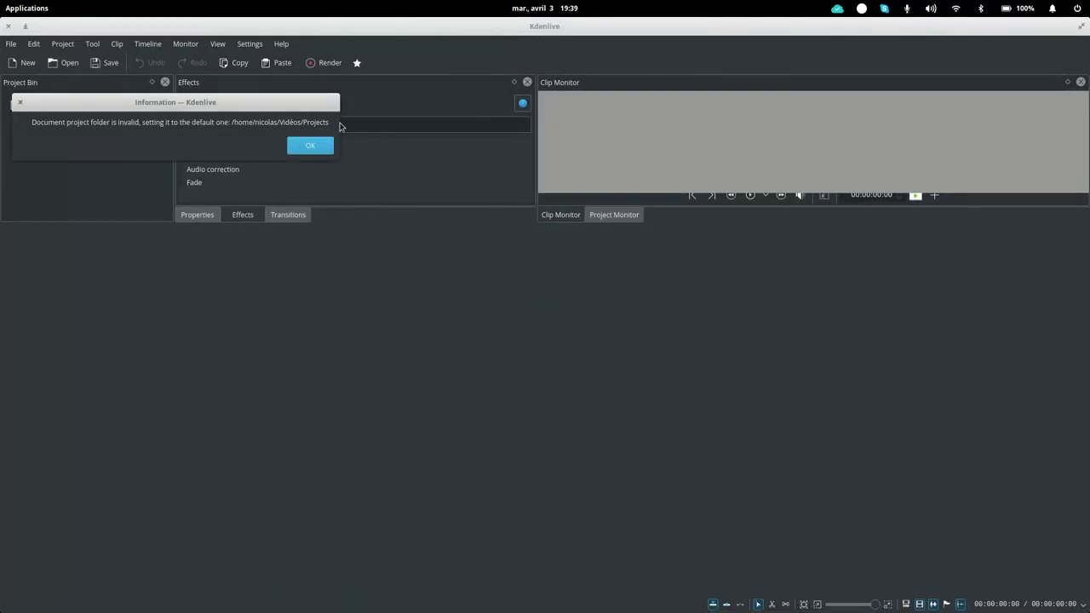
pyautogui.click(308, 146)
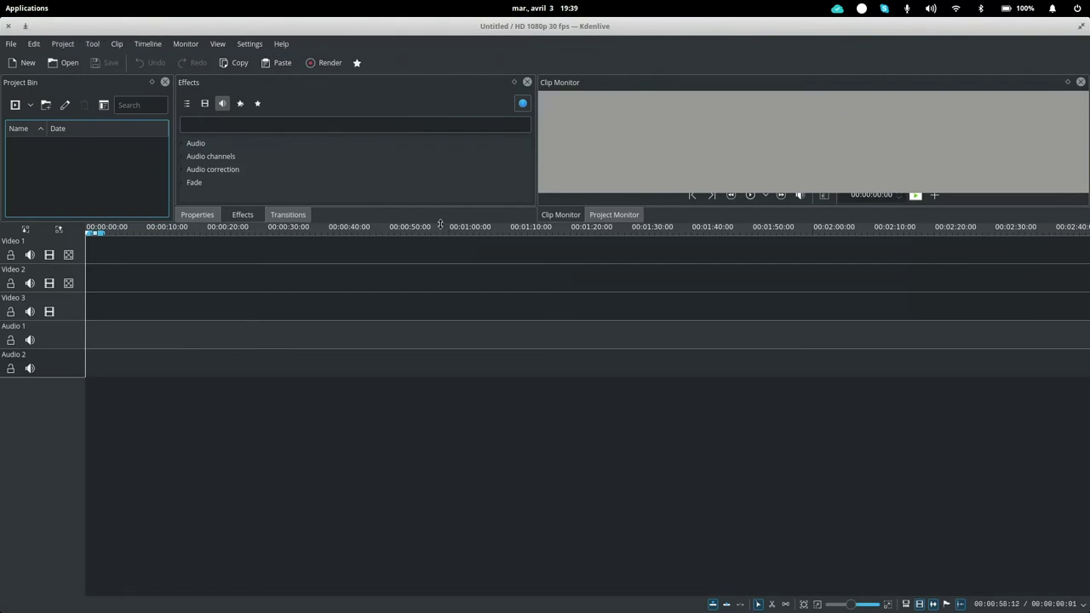
# Enlarge the area above Kdenlive's timeline and show the list of transitions.
pyautogui.moveTo(440, 224); pyautogui.dragTo(439, 291)
pyautogui.click(288, 282)
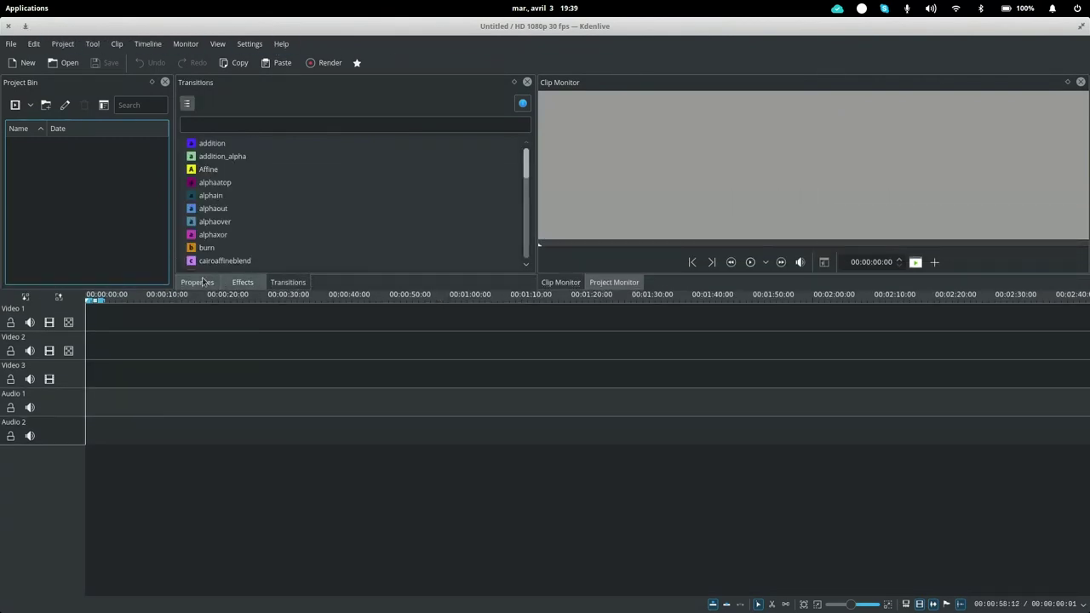
pyautogui.moveTo(526, 164)
pyautogui.mouseDown()
pyautogui.moveTo(526, 212)
pyautogui.moveTo(526, 161)
pyautogui.mouseUp()
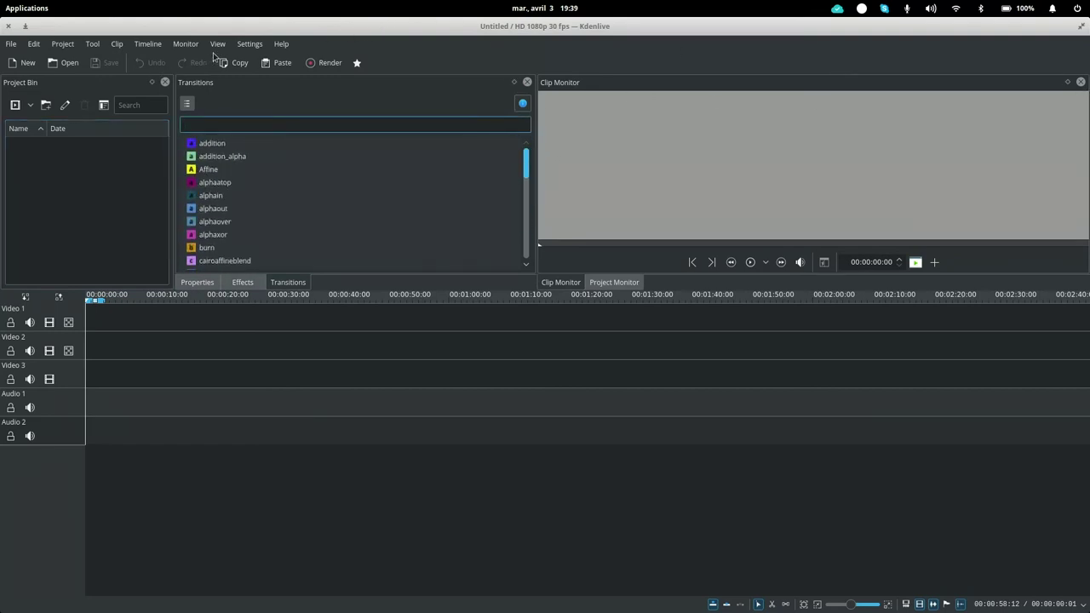
pyautogui.click(285, 44)
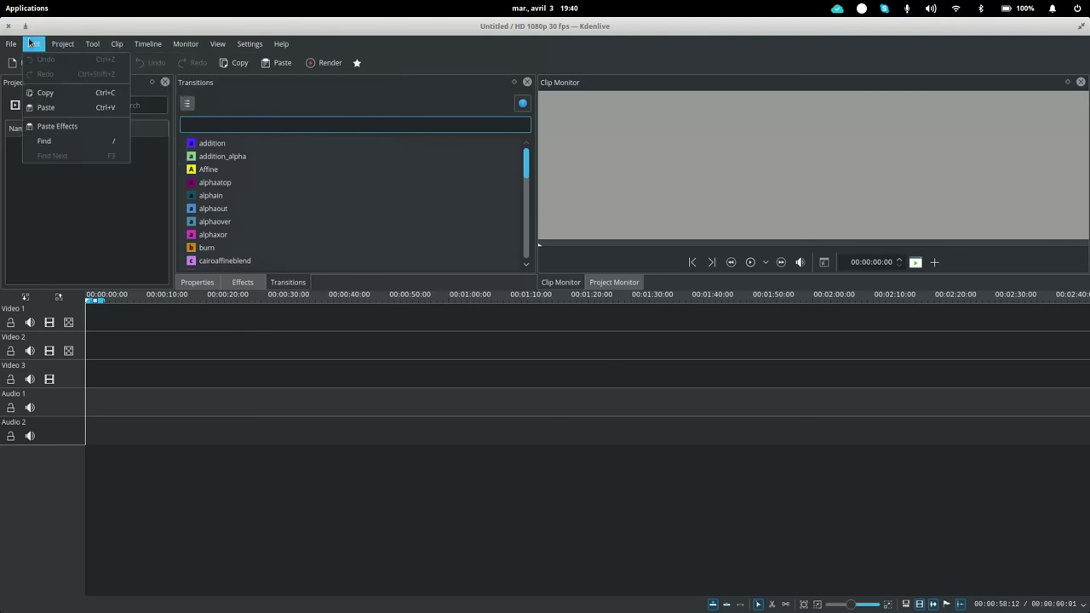
pyautogui.click(92, 189)
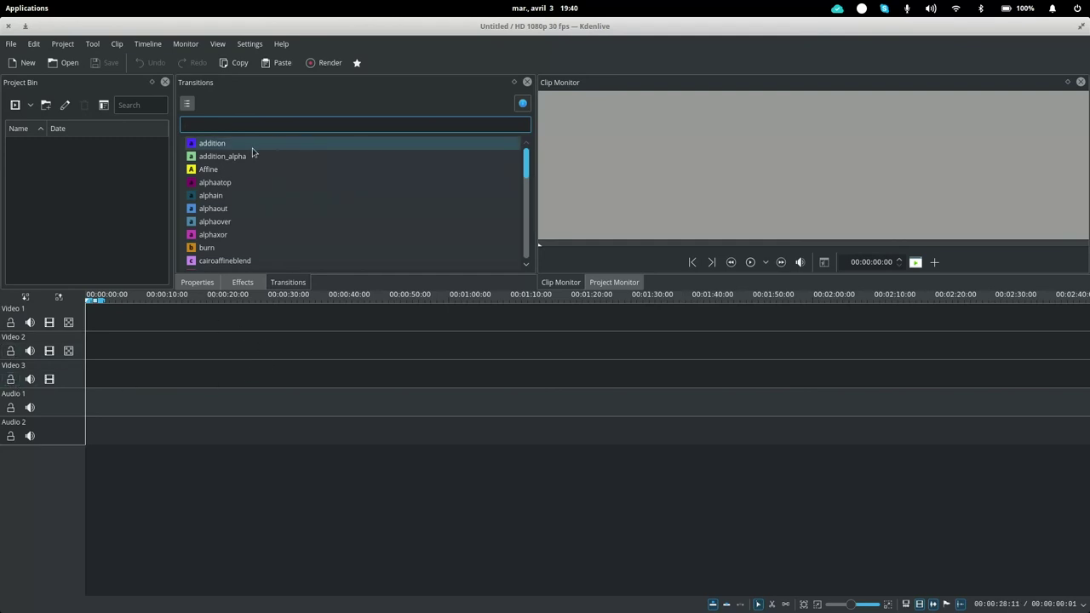
# Browse the audio effects, expanding the Audio and Fade categories.
pyautogui.click(242, 281)
pyautogui.click(185, 143)
pyautogui.scroll(-5, 321, 182)
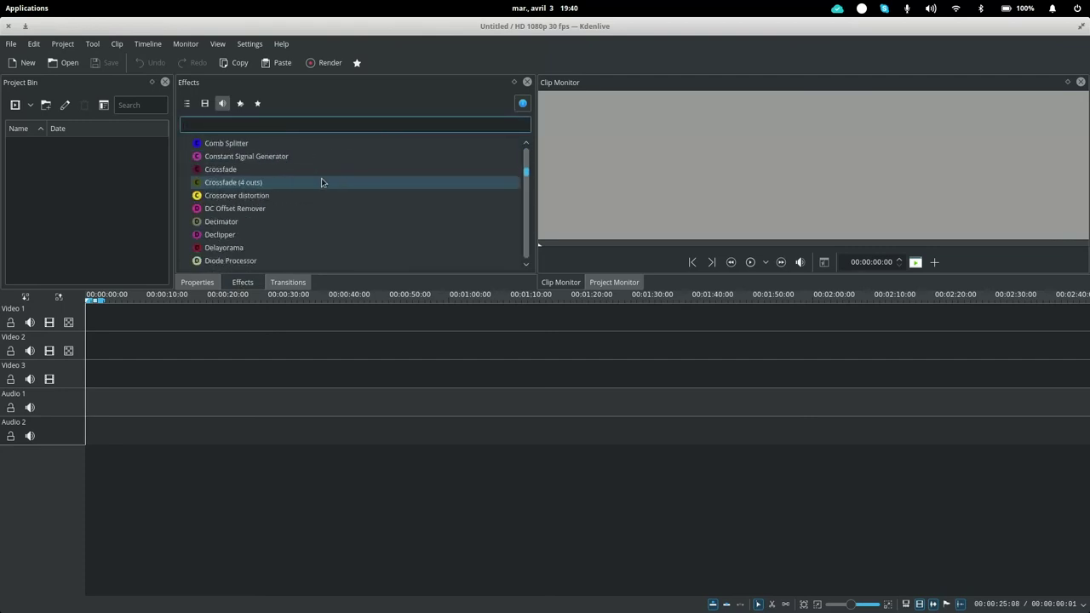
pyautogui.scroll(-20, 321, 182)
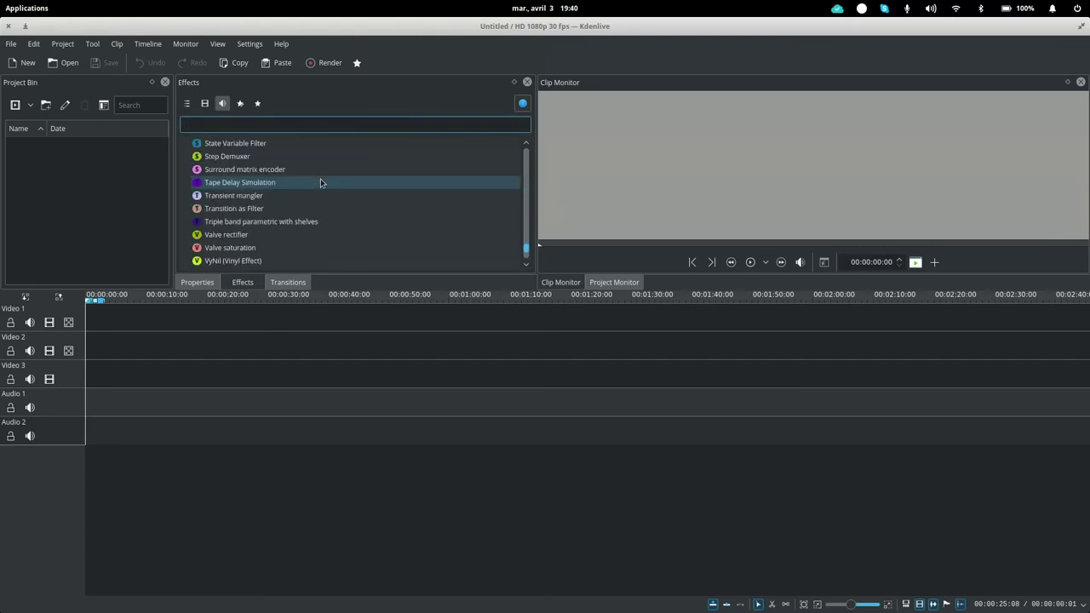
pyautogui.scroll(-3, 321, 182)
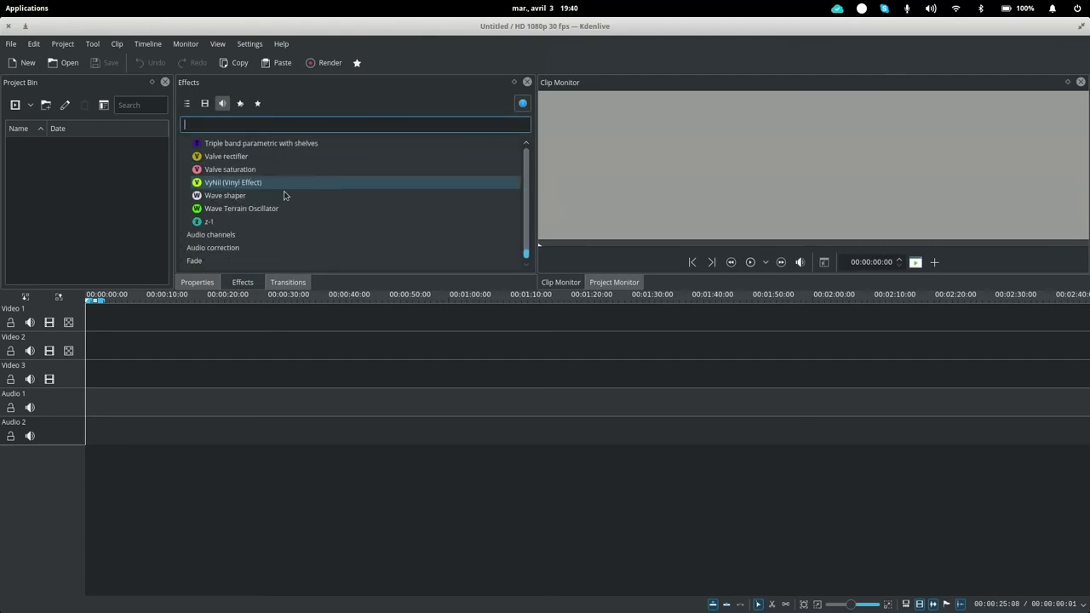
pyautogui.click(184, 259)
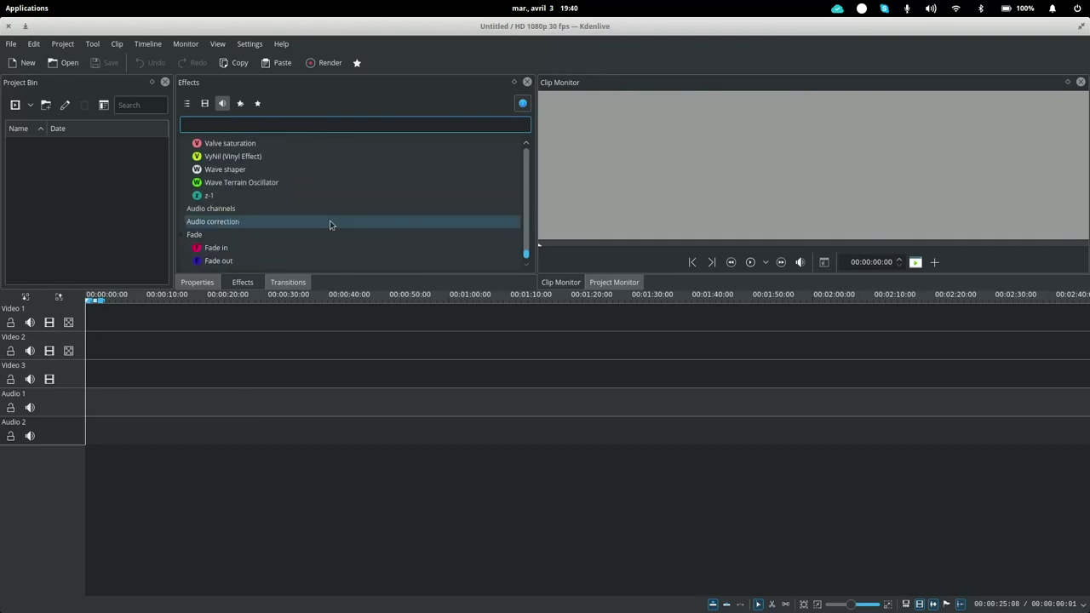
# Look through the whole transitions list, then view the Project Monitor and return to the Clip Monitor.
pyautogui.click(288, 282)
pyautogui.scroll(-10, 308, 191)
pyautogui.scroll(10, 308, 192)
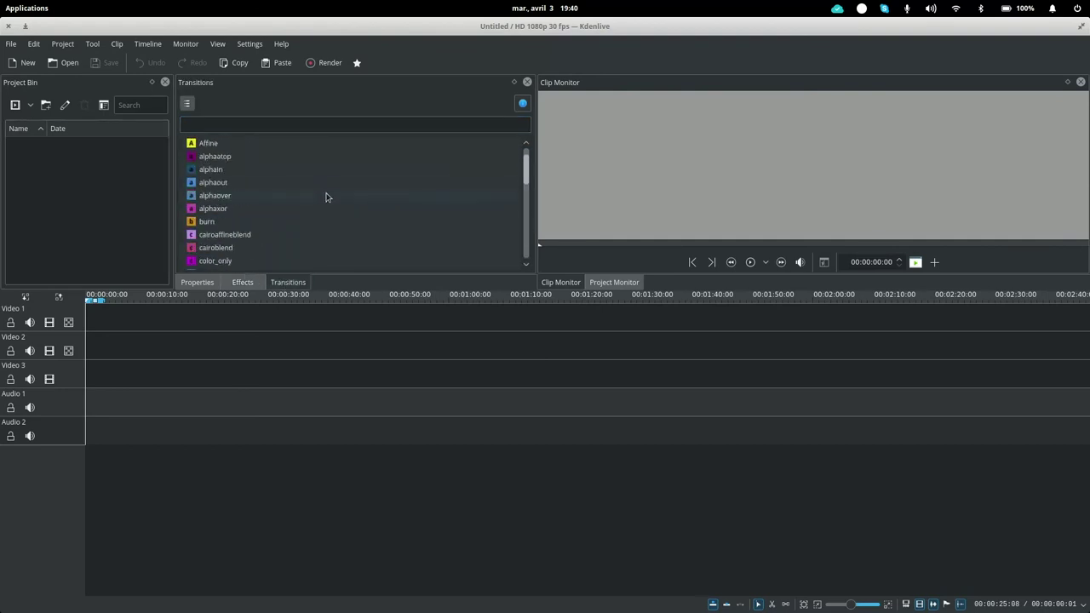
pyautogui.scroll(-10, 512, 247)
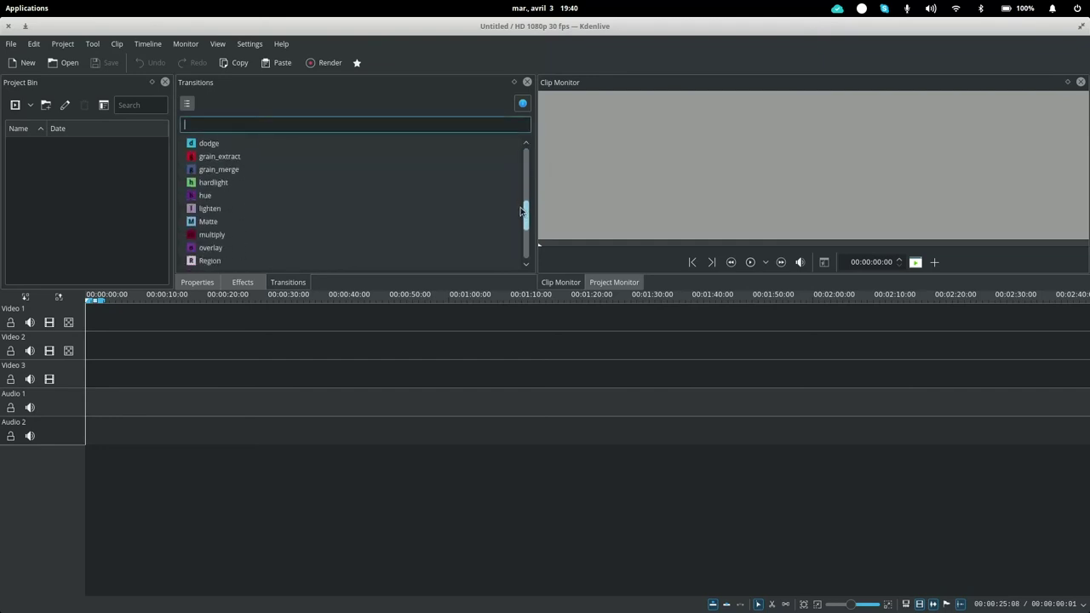
pyautogui.scroll(1, 521, 159)
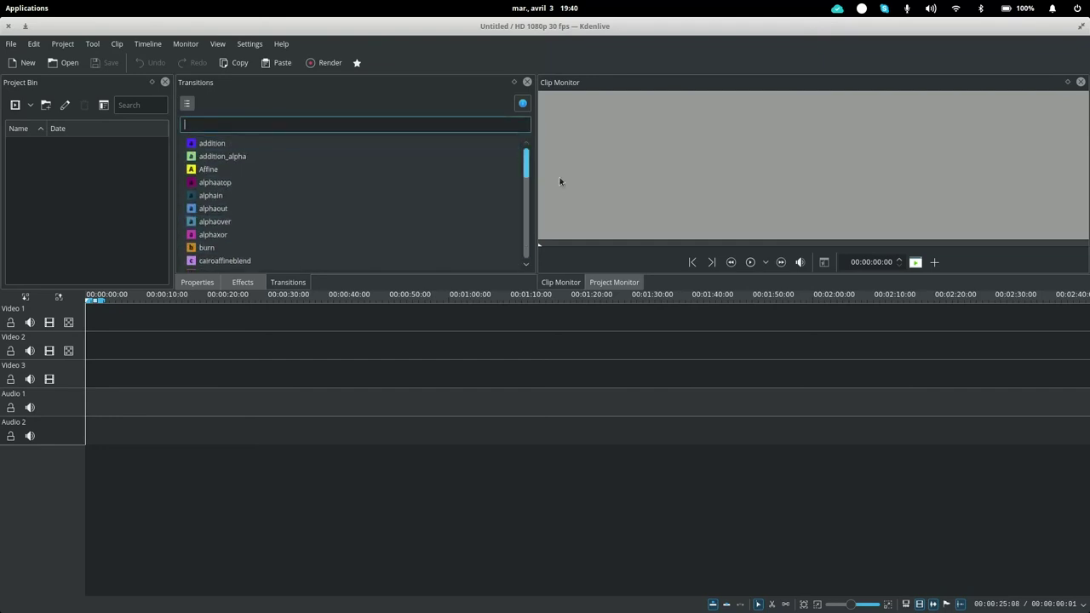
pyautogui.click(630, 286)
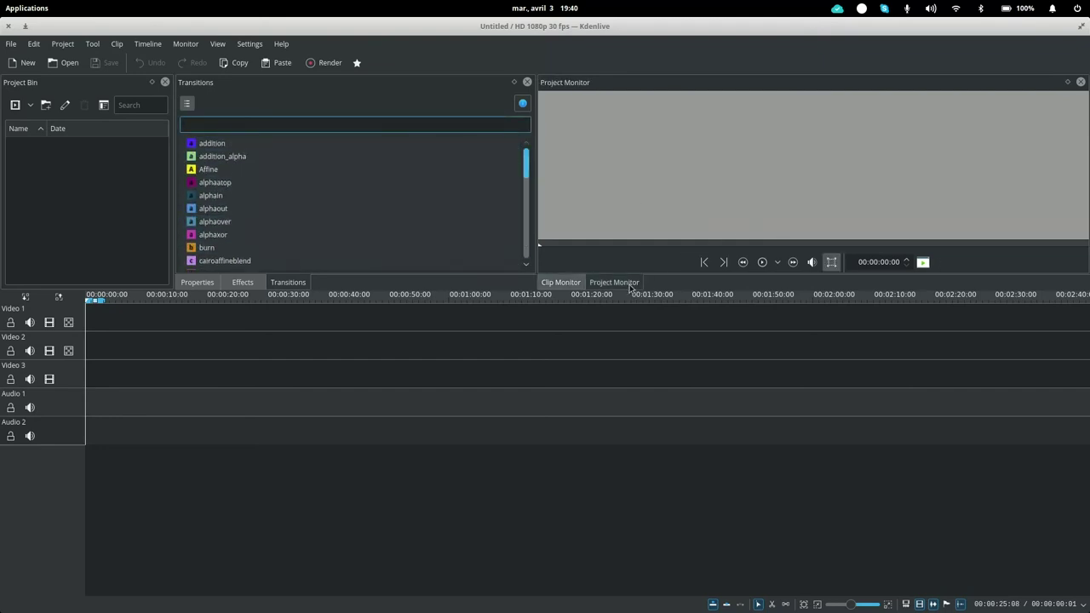
pyautogui.click(568, 283)
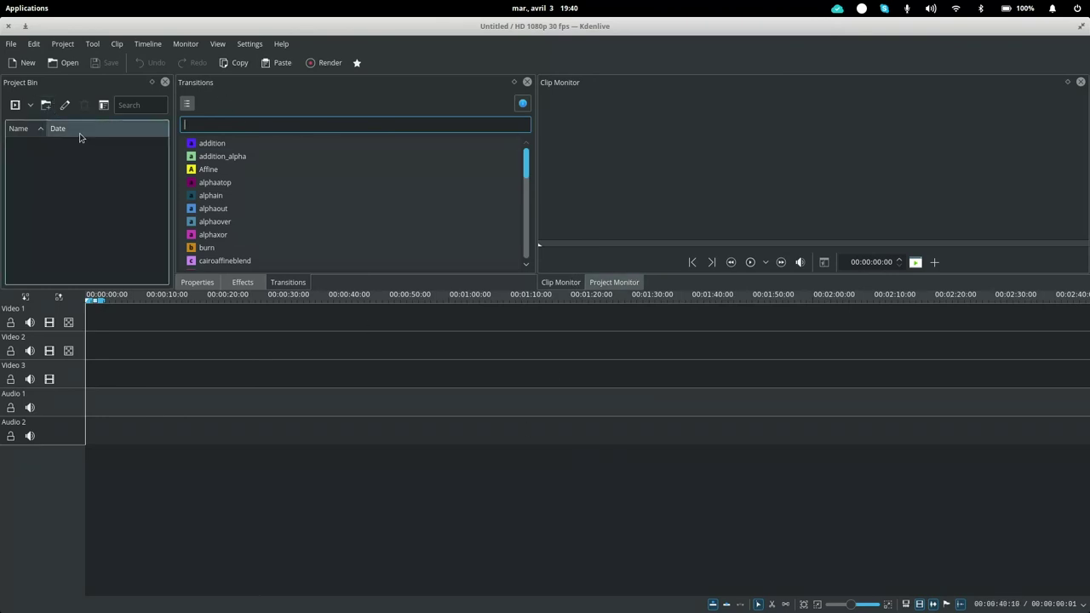
# Switch to the Pitivi window to compare its interface, then return to Kdenlive.
pyautogui.press('super+Down')
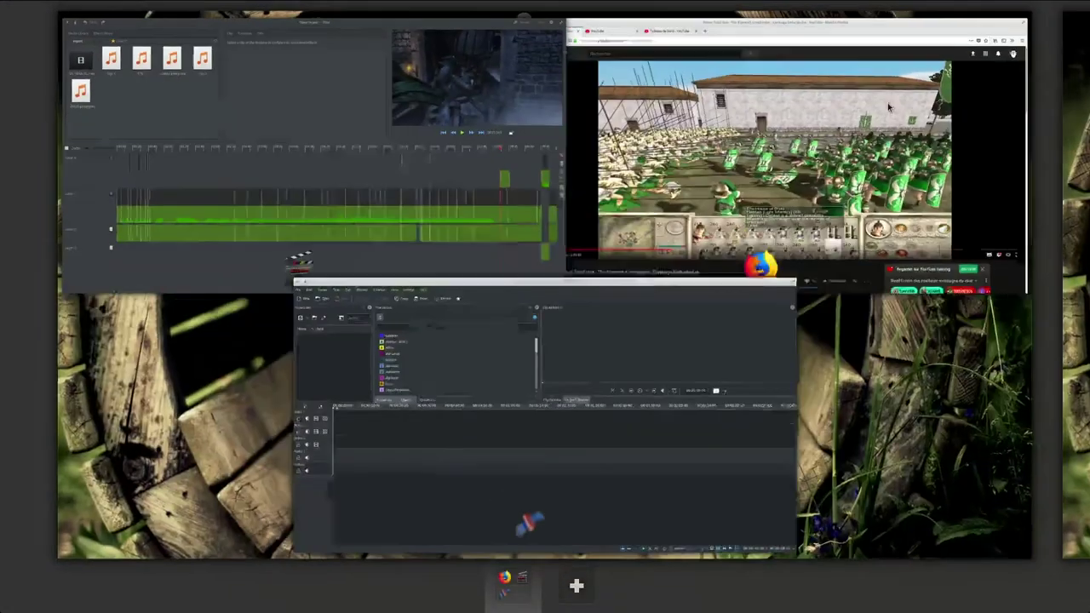
pyautogui.click(353, 126)
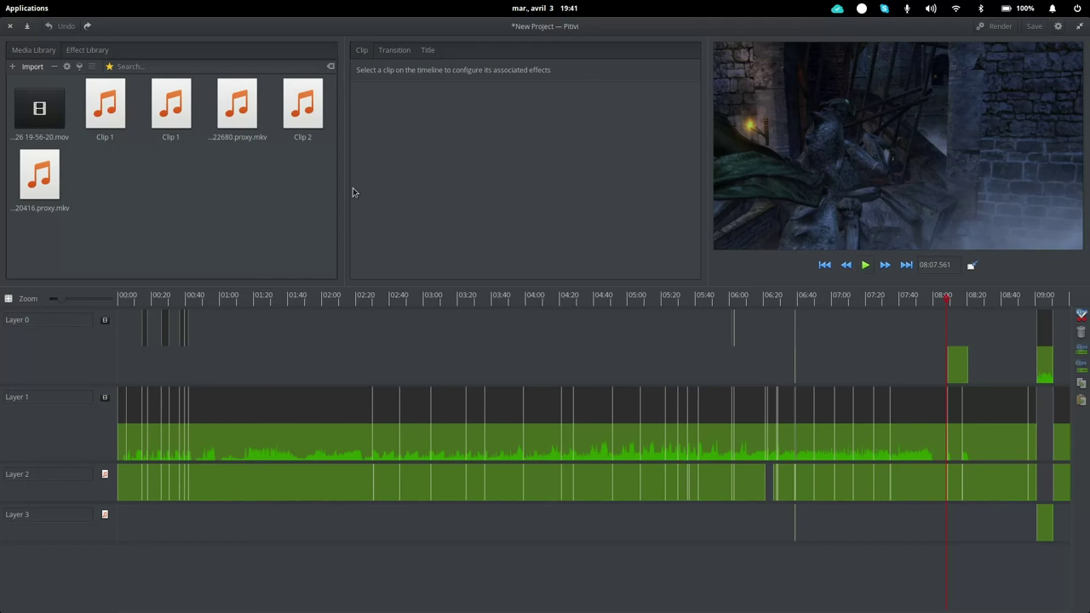
pyautogui.press('super')
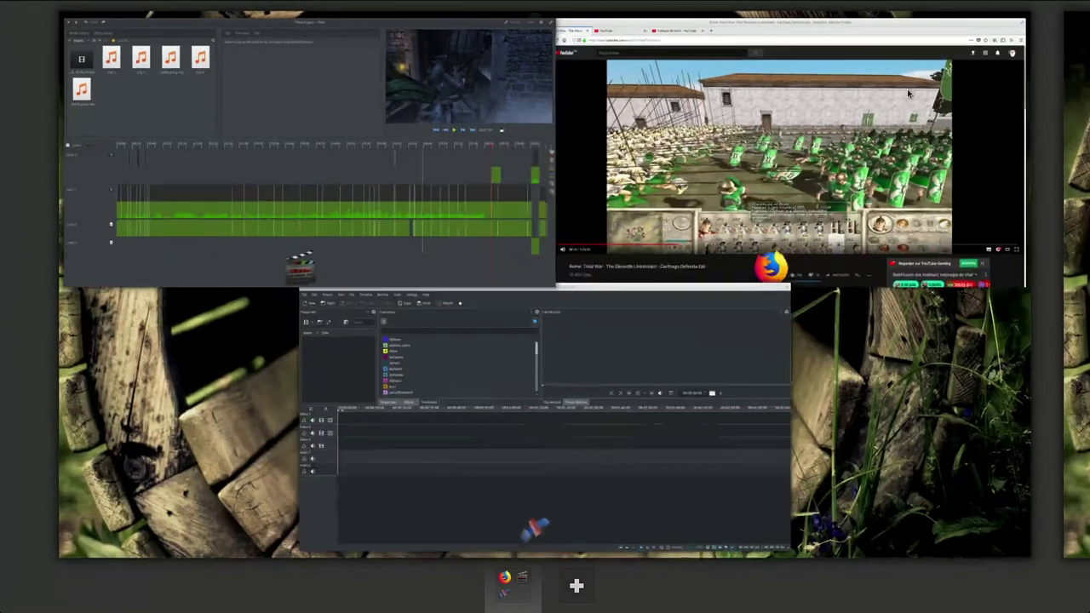
pyautogui.click(523, 413)
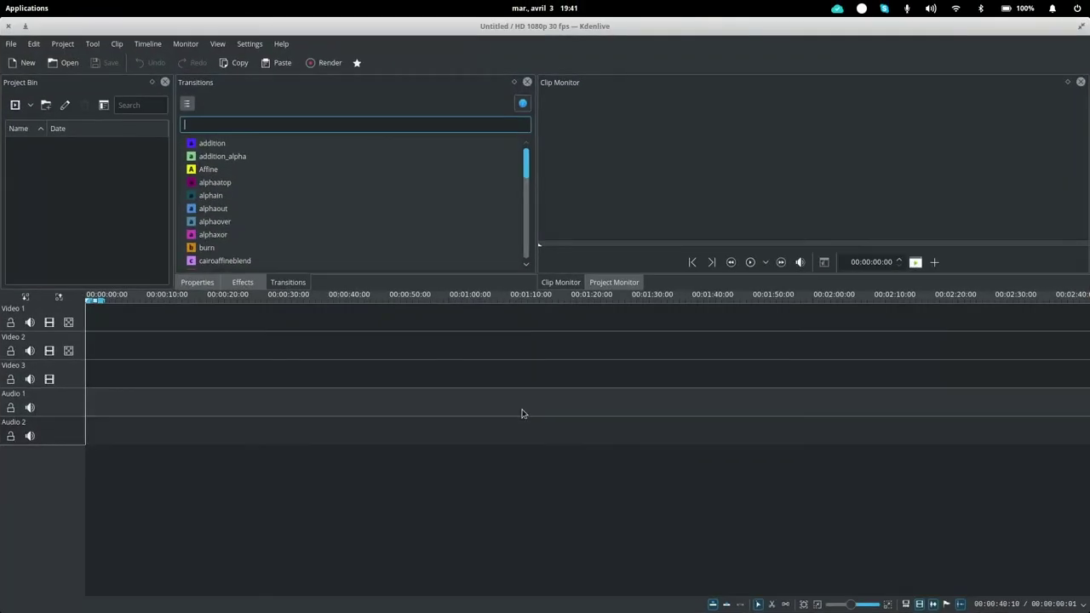
# Examine Kdenlive's monitor commands, project options, transcoding presets, view options and transitions without changing anything.
pyautogui.click(281, 43)
pyautogui.moveTo(33, 44)
pyautogui.click(281, 44)
pyautogui.moveTo(526, 163)
pyautogui.mouseDown()
pyautogui.moveTo(525, 215)
pyautogui.moveTo(515, 147)
pyautogui.mouseUp()
pyautogui.click(188, 46)
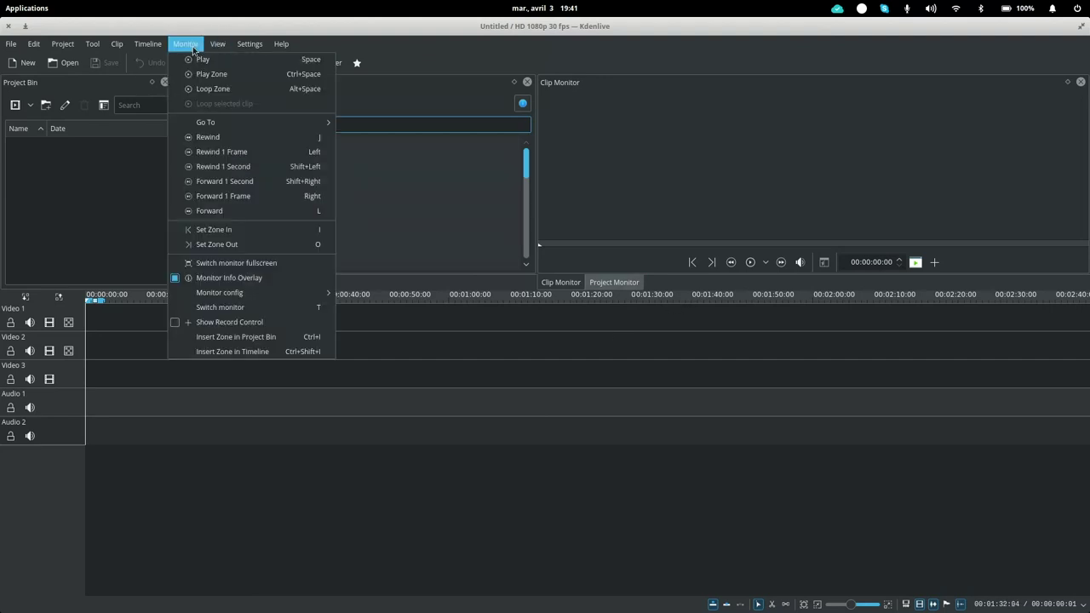
pyautogui.moveTo(143, 44)
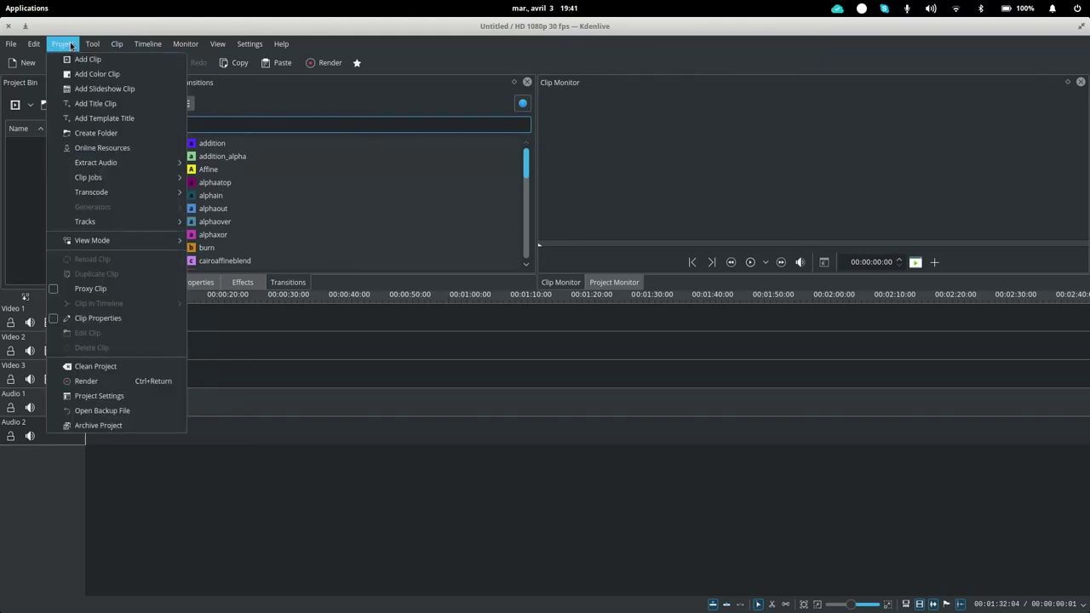
pyautogui.moveTo(119, 166)
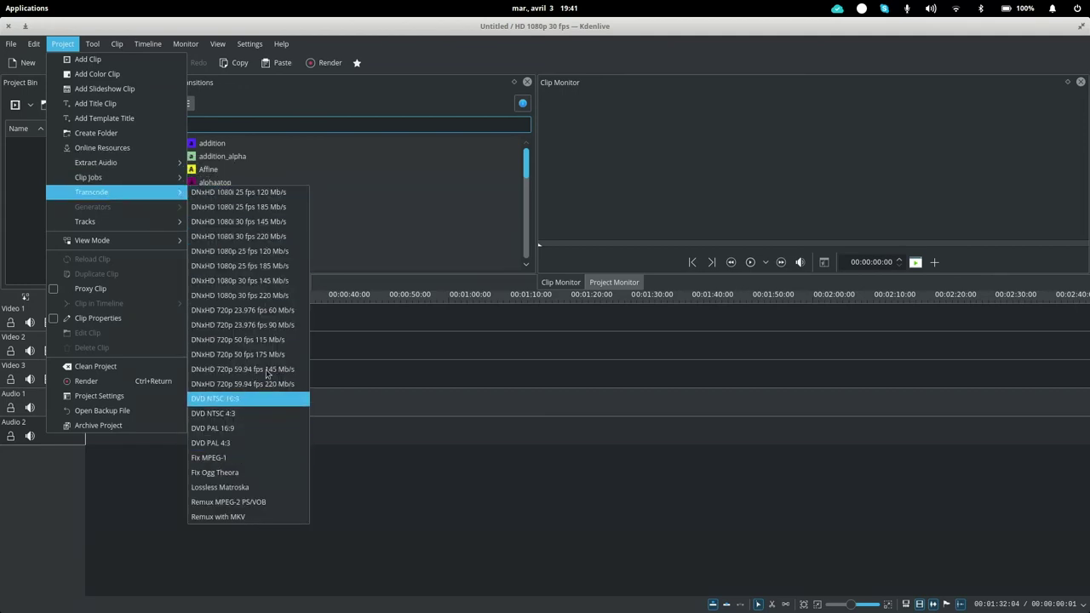
pyautogui.moveTo(202, 38)
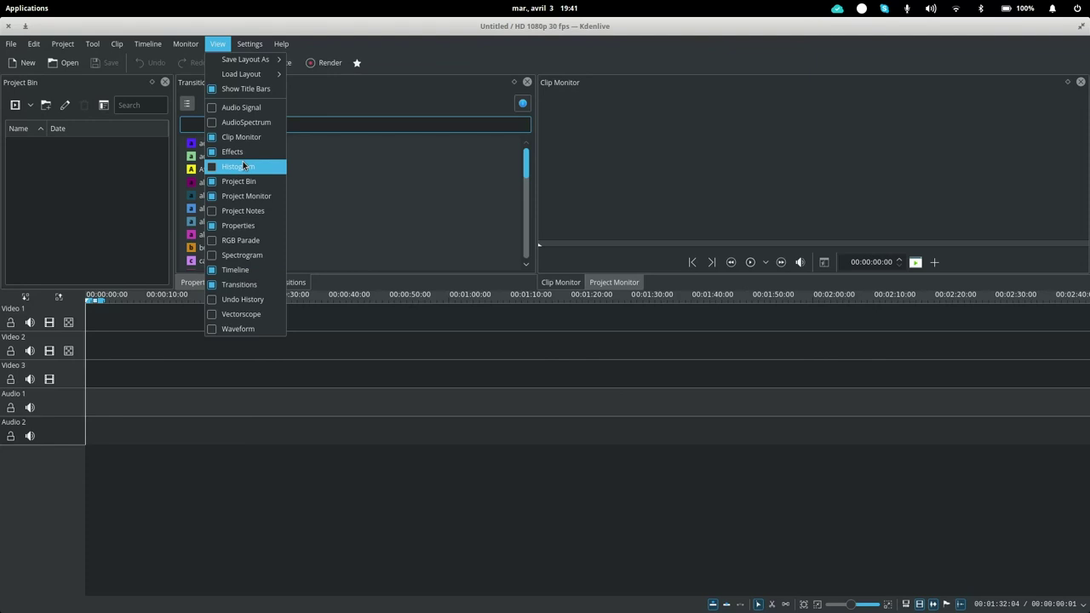
pyautogui.click(427, 85)
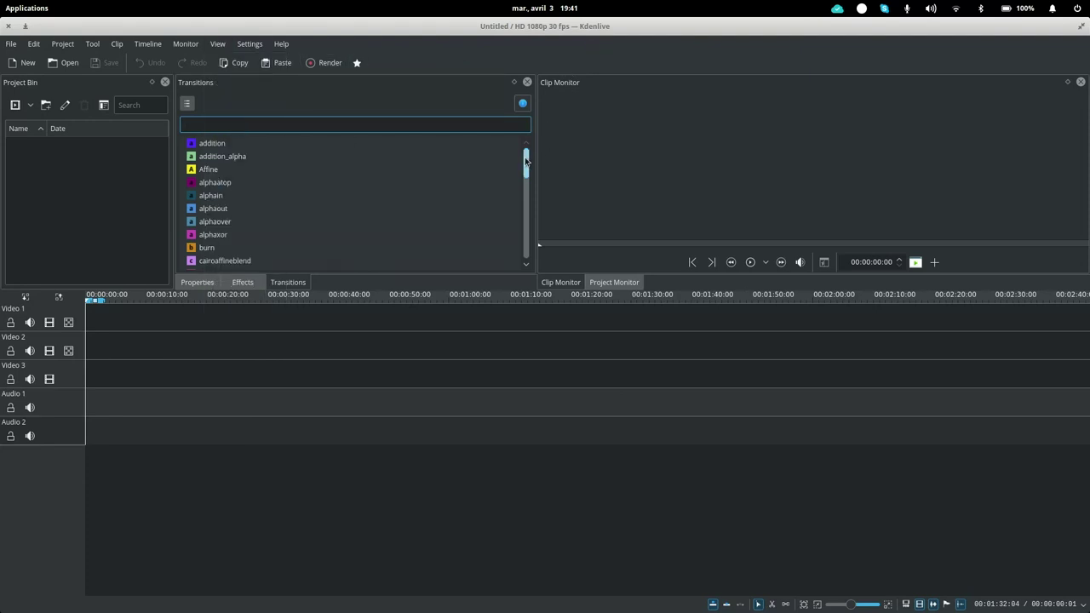
pyautogui.scroll(-2, 525, 162)
pyautogui.scroll(2, 526, 161)
# Close Kdenlive and Pitivi to return to the desktop.
pyautogui.click(9, 27)
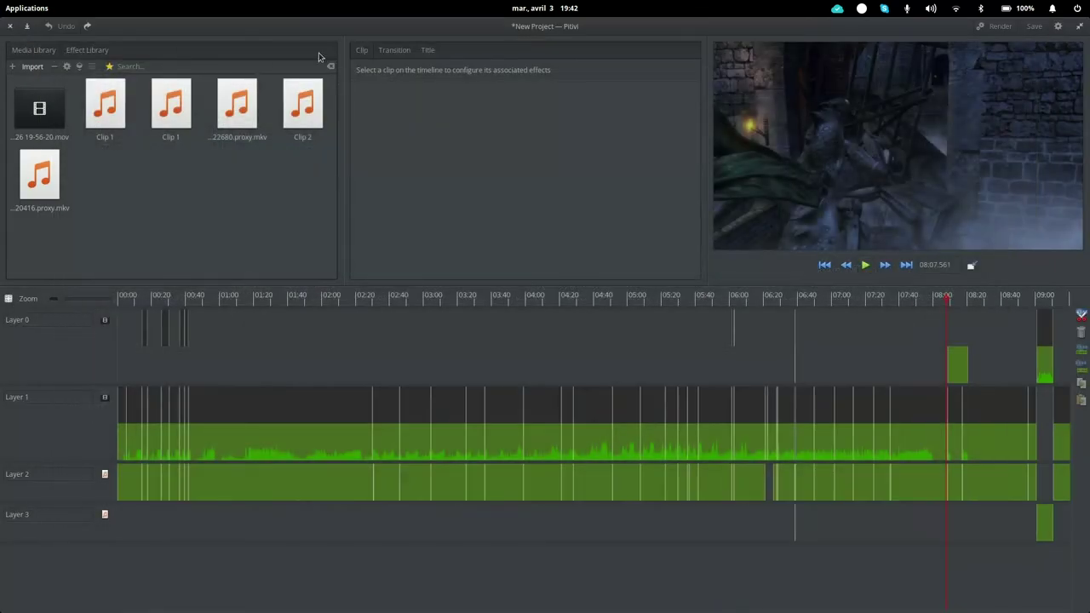
pyautogui.click(10, 27)
pyautogui.click(542, 343)
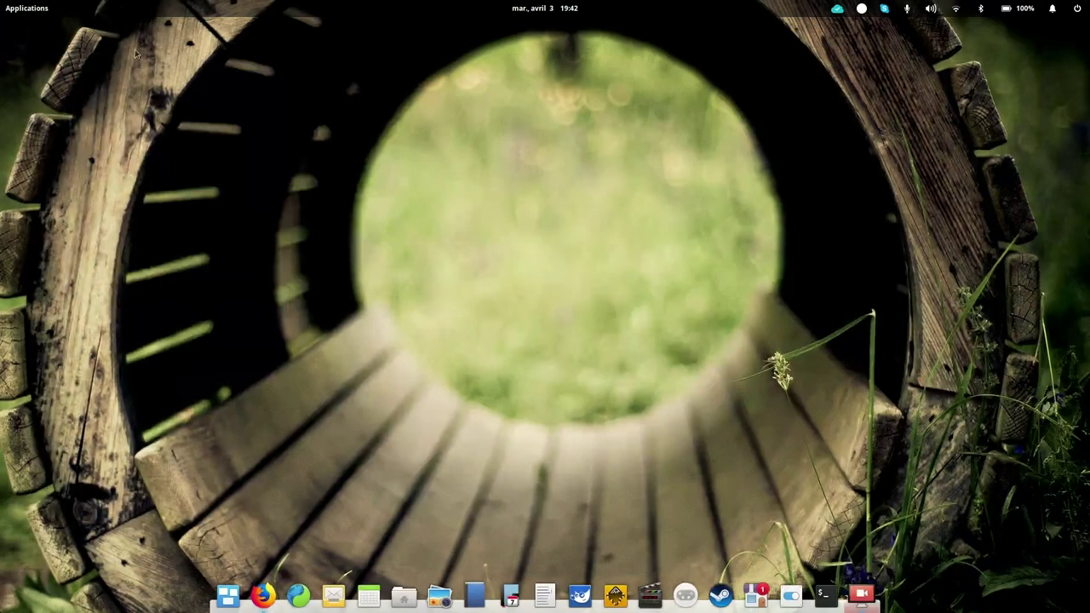
# Search the installed applications for "light" and launch Lightworks.
pyautogui.click(9, 13)
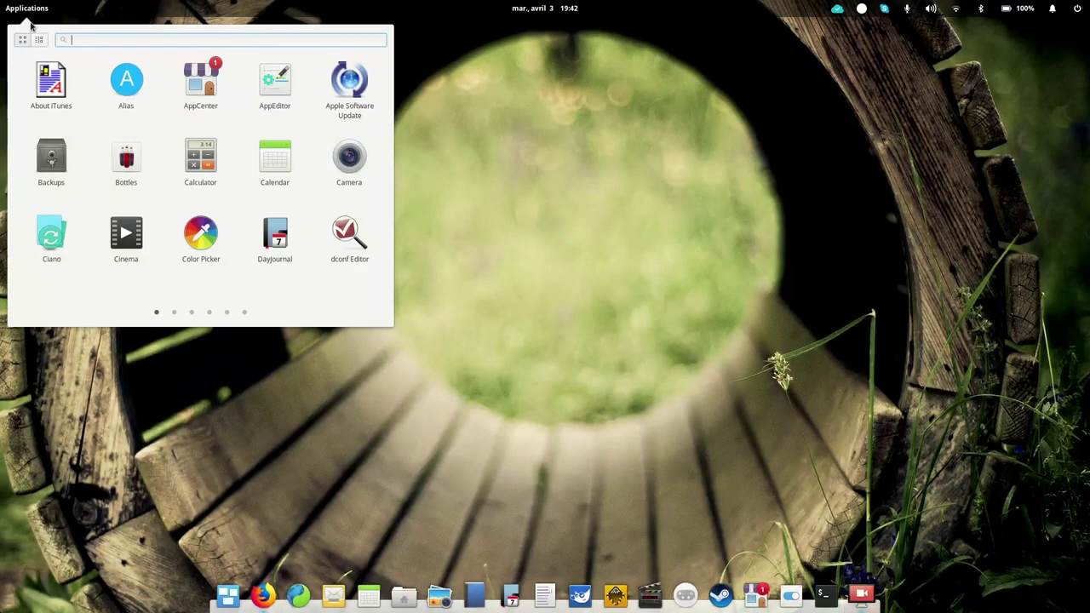
pyautogui.write('light')
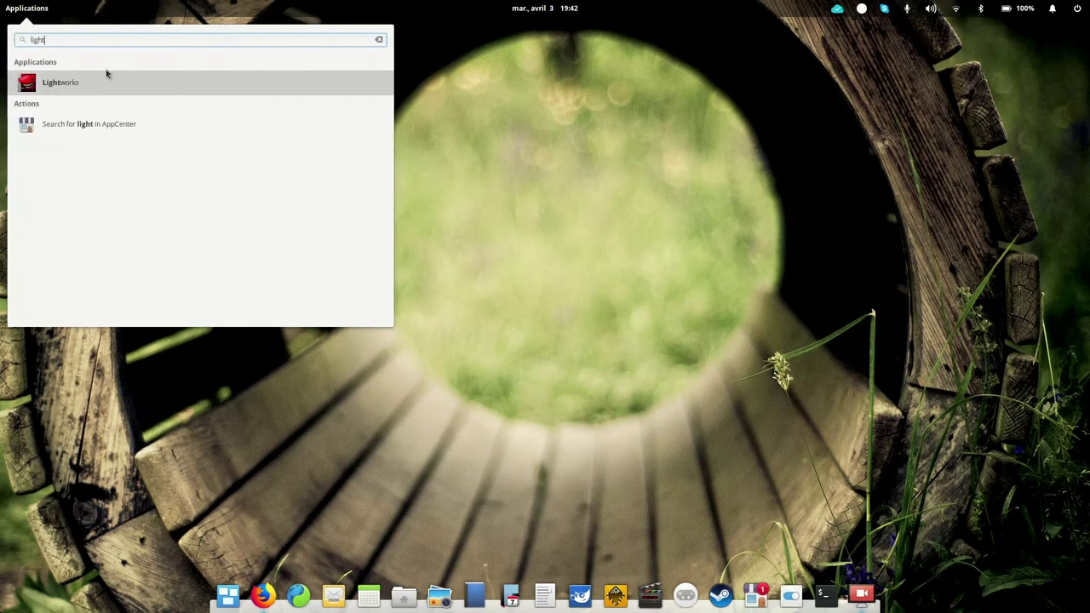
pyautogui.click(90, 94)
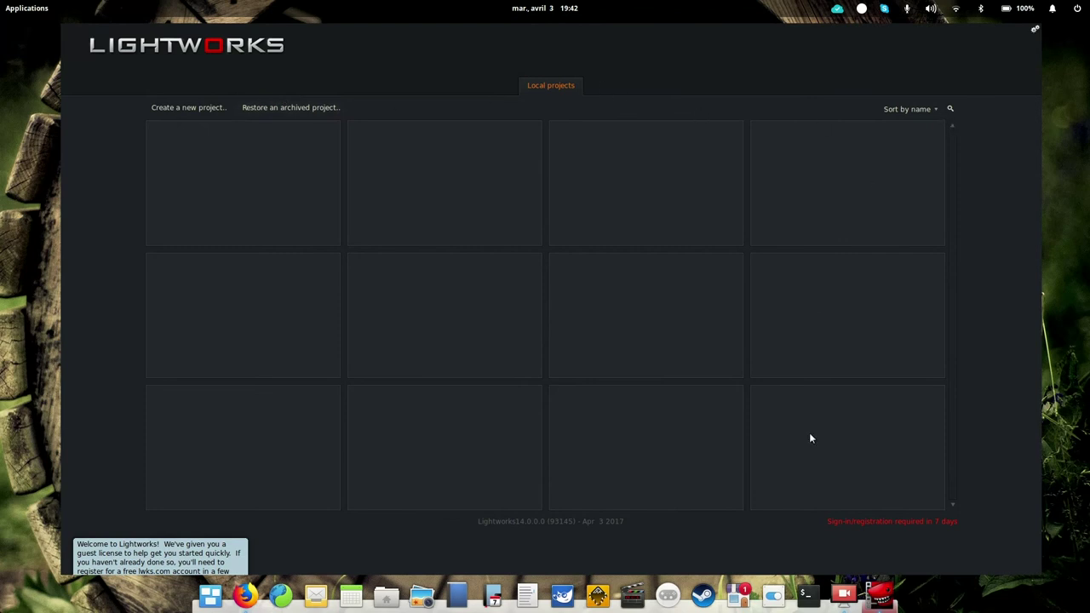
# View the details required for a new Lightworks project, dismiss the form and quit Lightworks.
pyautogui.click(188, 108)
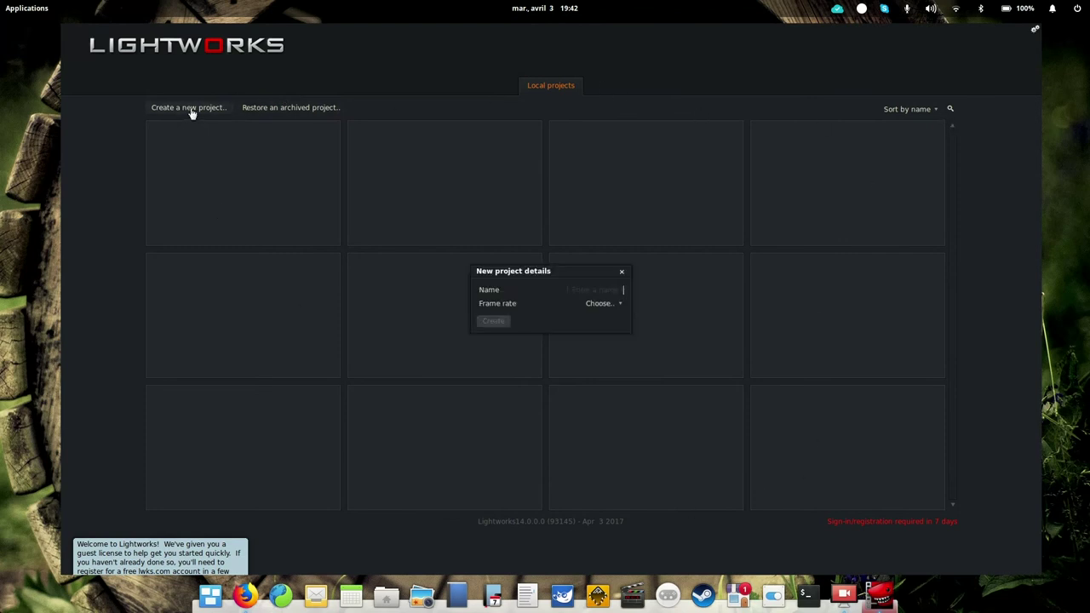
pyautogui.click(621, 272)
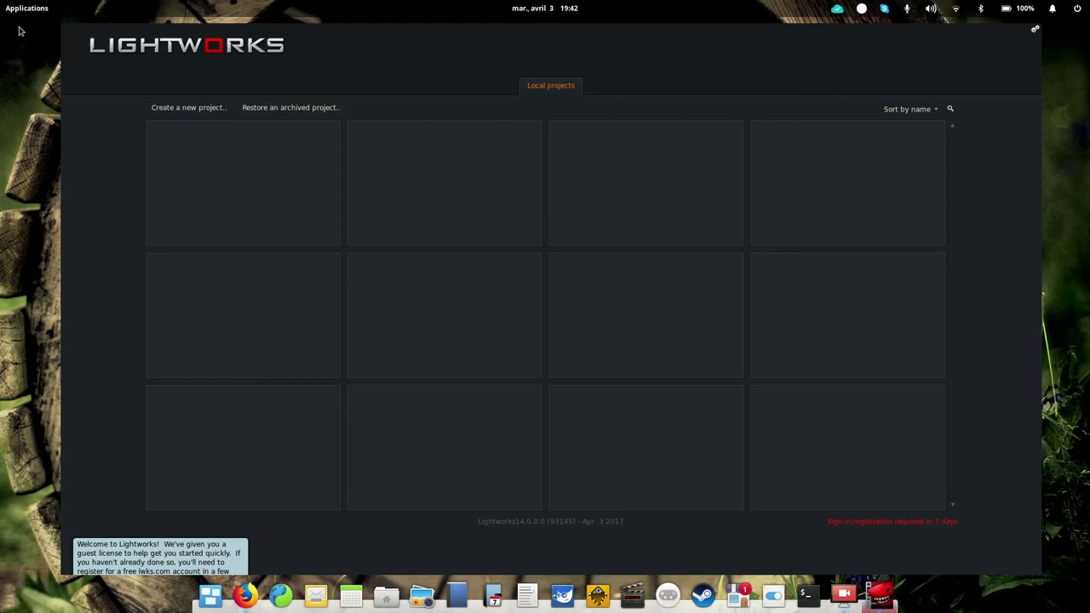
pyautogui.rightClick(881, 594)
pyautogui.click(868, 566)
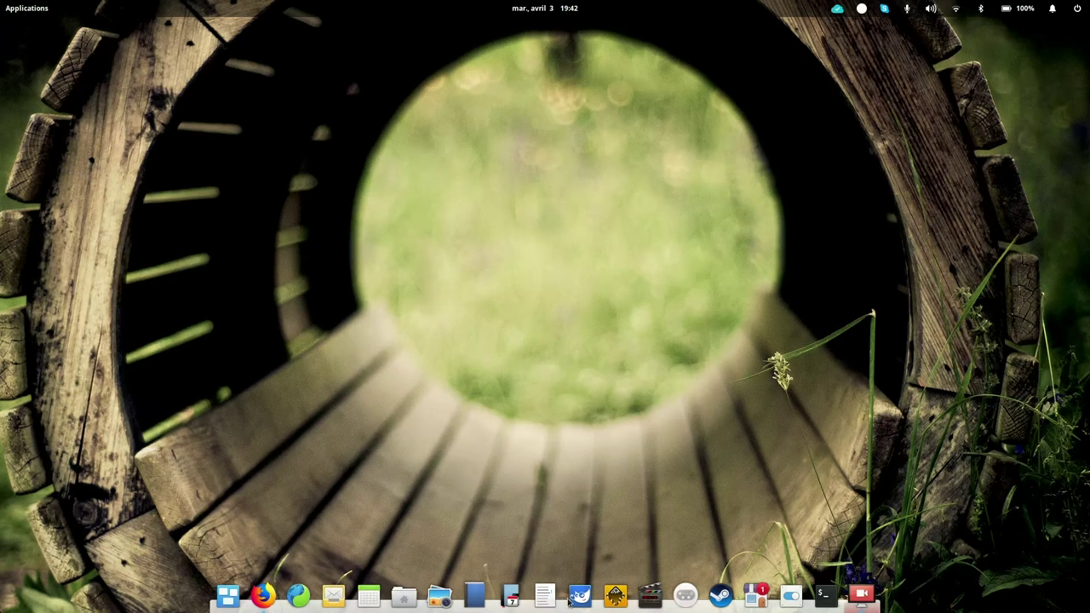
pyautogui.click(613, 601)
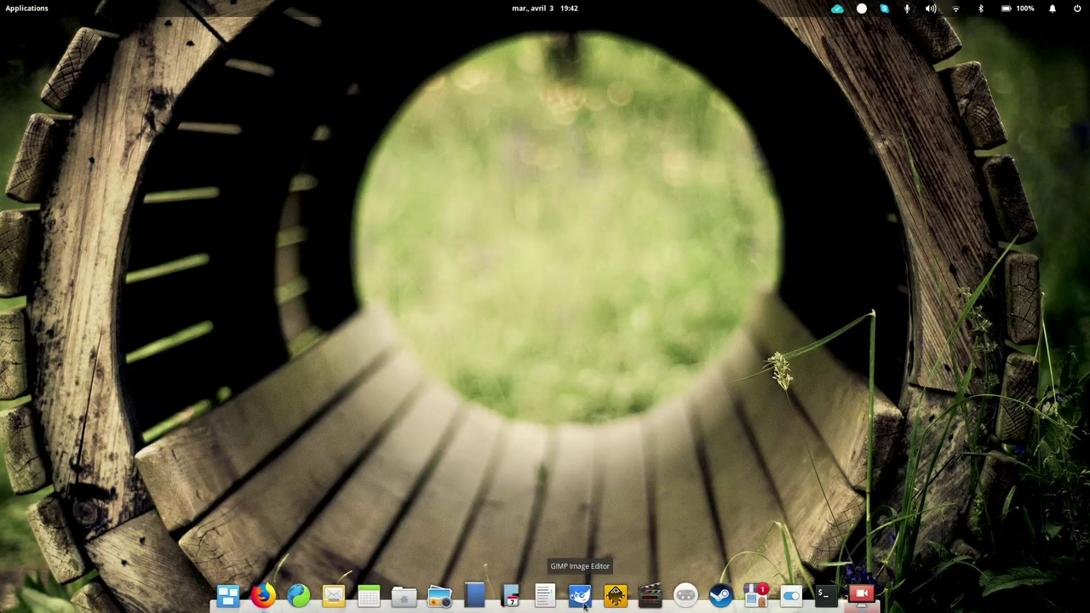